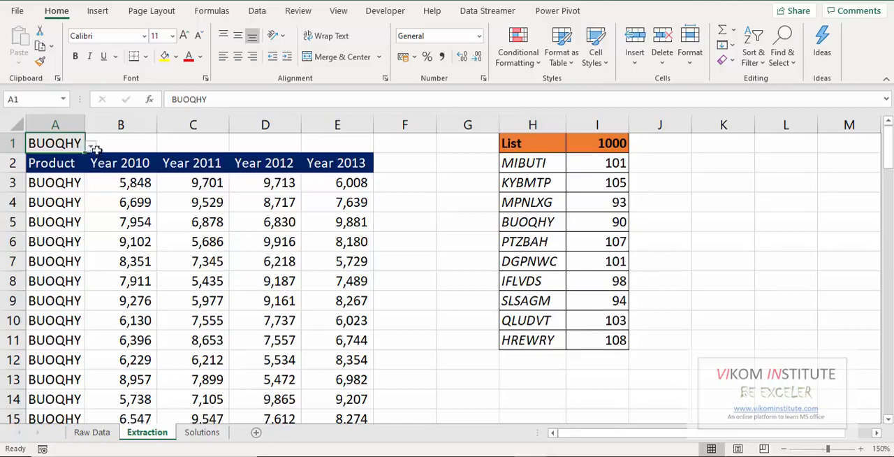
# Set the product in cell A1 of the Extraction sheet to PTZBAH and select the extracted Product column from A3 down.
pyautogui.click(91, 145)
pyautogui.press('Escape')
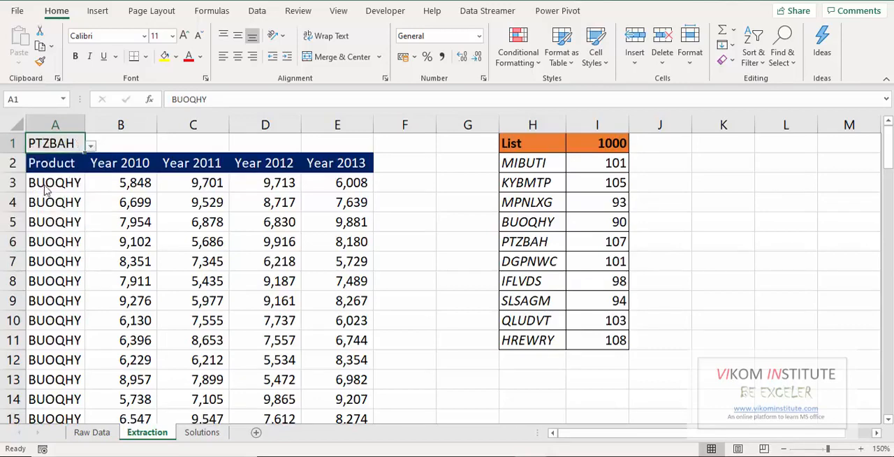
pyautogui.click(59, 183)
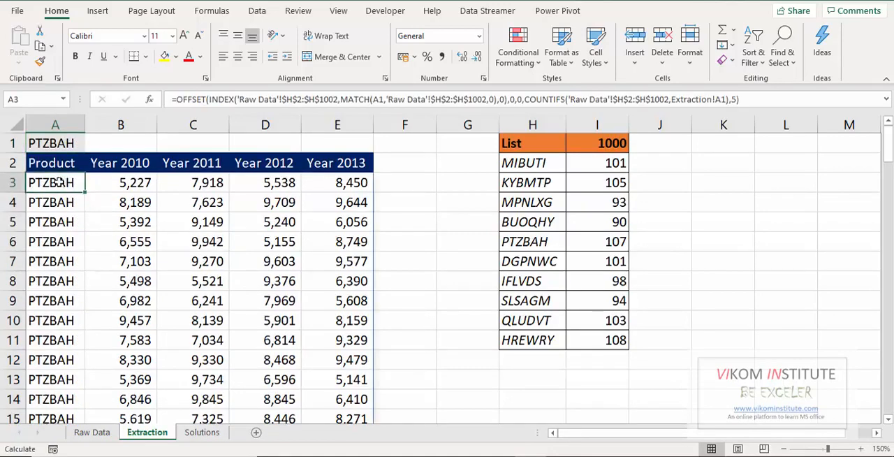
pyautogui.hotkey('ctrl', 'shift', 'Down')
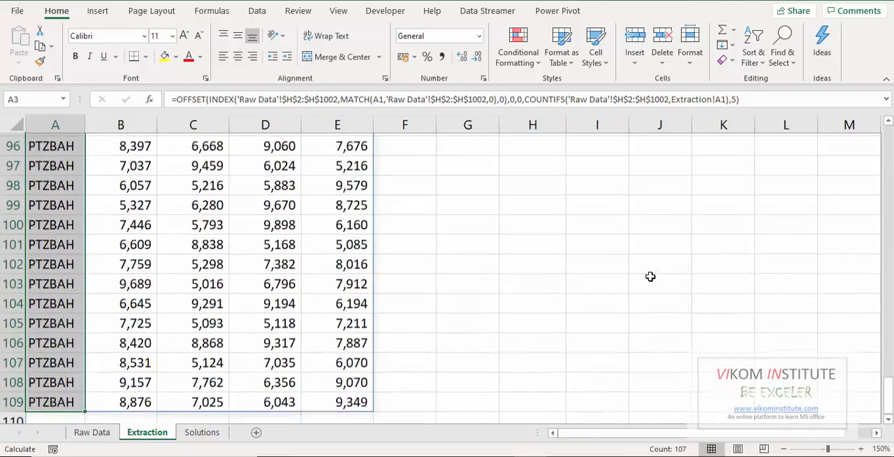
# Look at the Raw Data sheet, then return to the product selection cell A1 on the Extraction sheet.
pyautogui.click(102, 434)
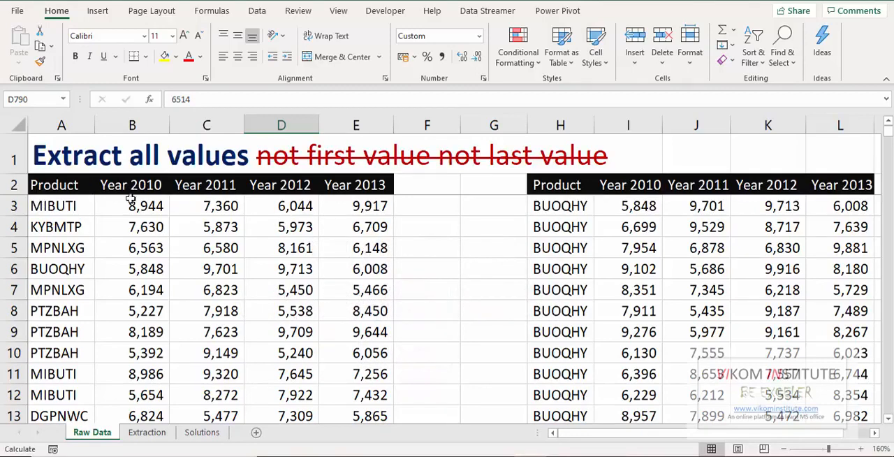
pyautogui.click(156, 437)
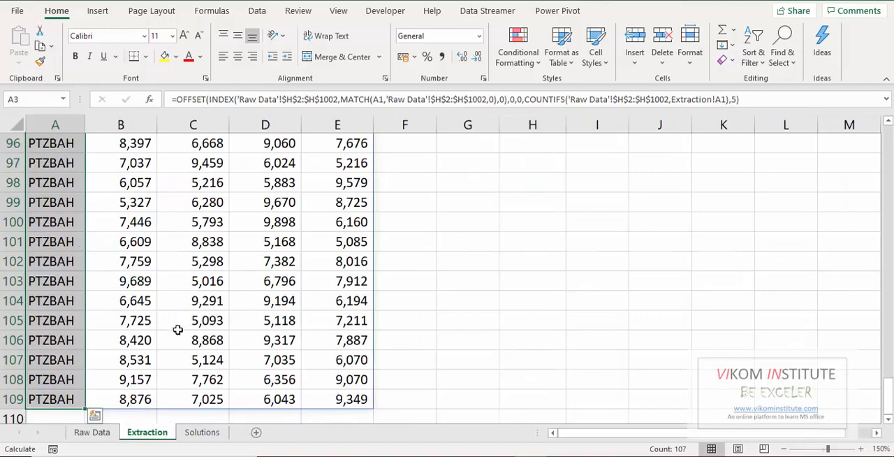
pyautogui.scroll(20, 178, 329)
pyautogui.click(107, 252)
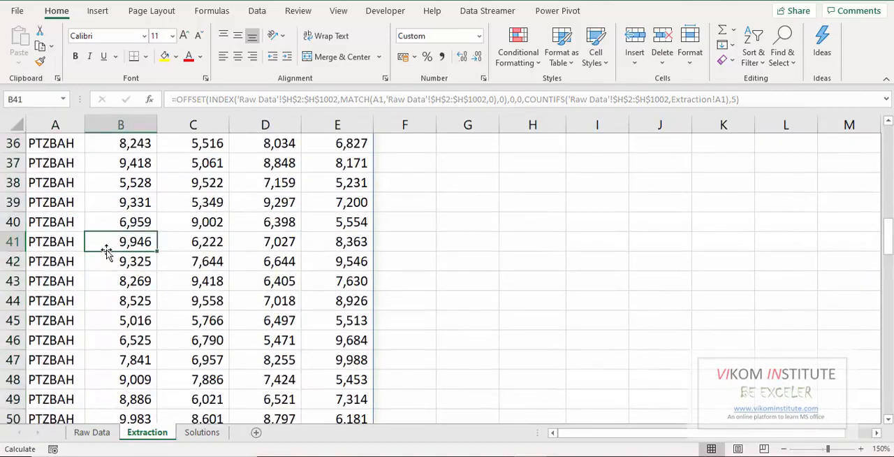
pyautogui.hotkey('ctrl', 'Up')
pyautogui.press('Left')
pyautogui.press('Up')
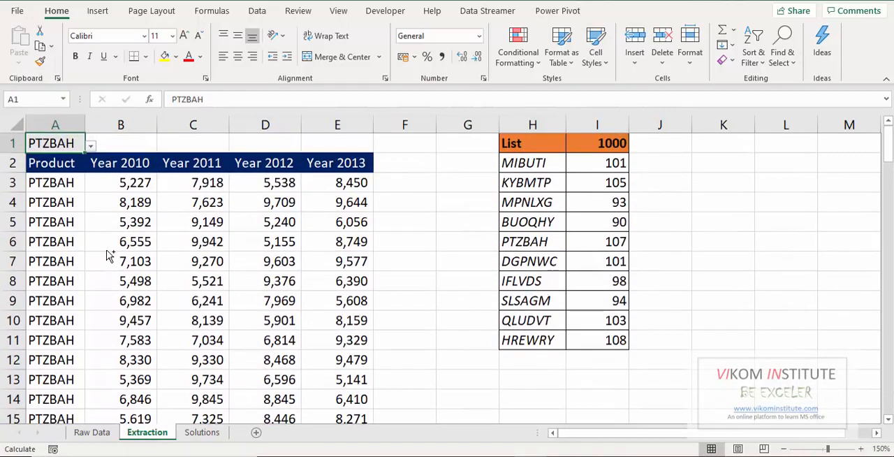
# Examine the product list in column H and the COUNTIFS formula beside it on the Extraction sheet.
pyautogui.press('Right')
pyautogui.press('Right')
pyautogui.press('Right')
pyautogui.press('Right')
pyautogui.press('Right')
pyautogui.press('Right')
pyautogui.press('Right')
pyautogui.press('Right')
pyautogui.press('Down')
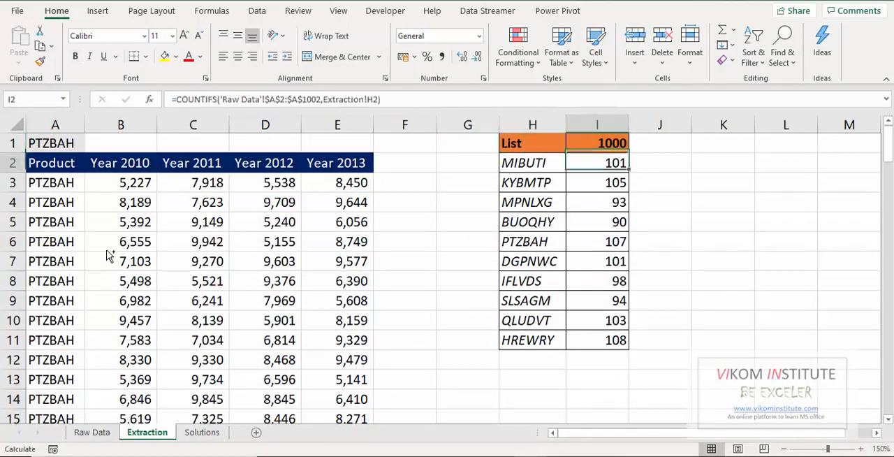
pyautogui.press('Left')
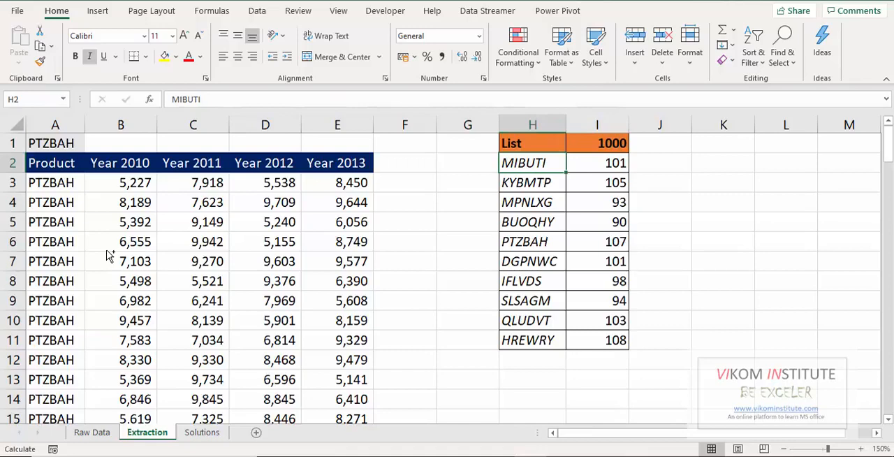
pyautogui.hotkey('ctrl', 'shift', 'Down')
pyautogui.press('Up')
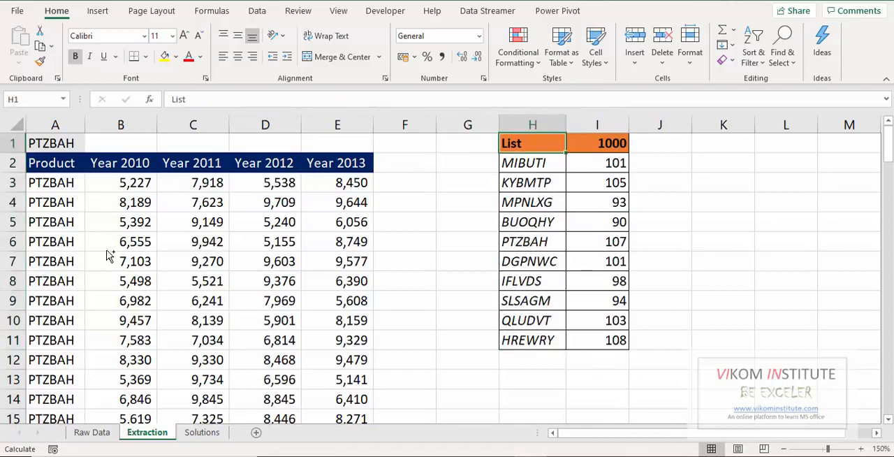
# Start a FILTER formula in cell G3 of the Solutions sheet.
pyautogui.click(203, 432)
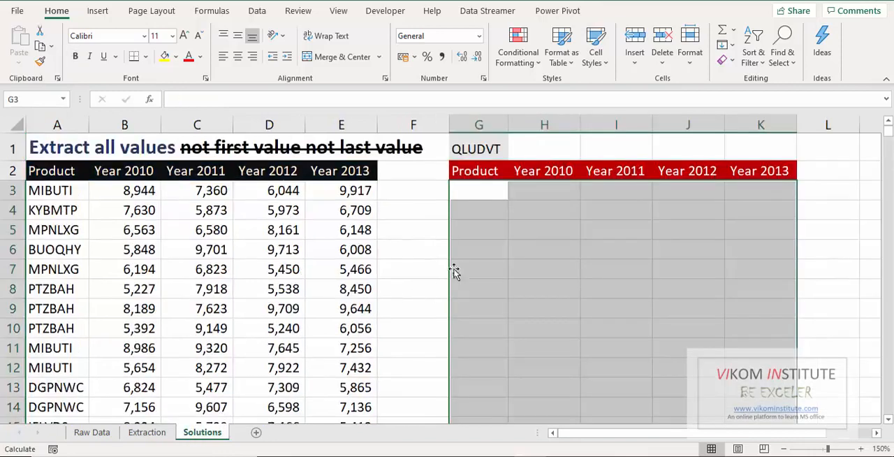
pyautogui.click(485, 231)
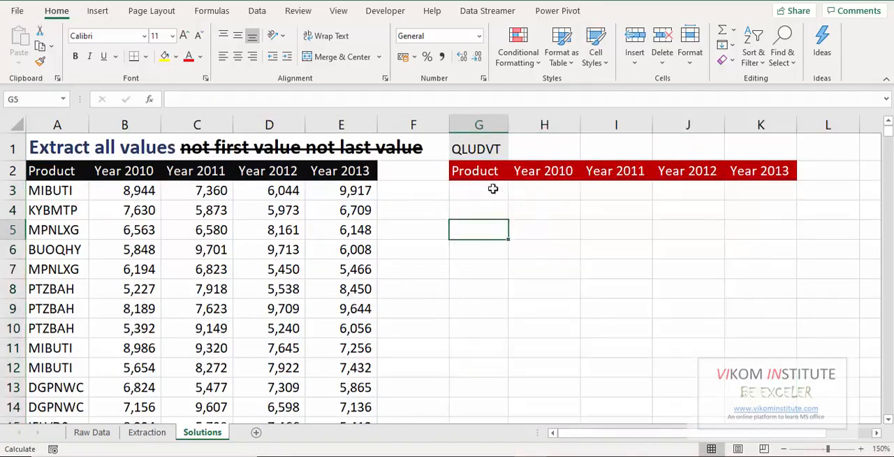
pyautogui.press('Up')
pyautogui.press('Up')
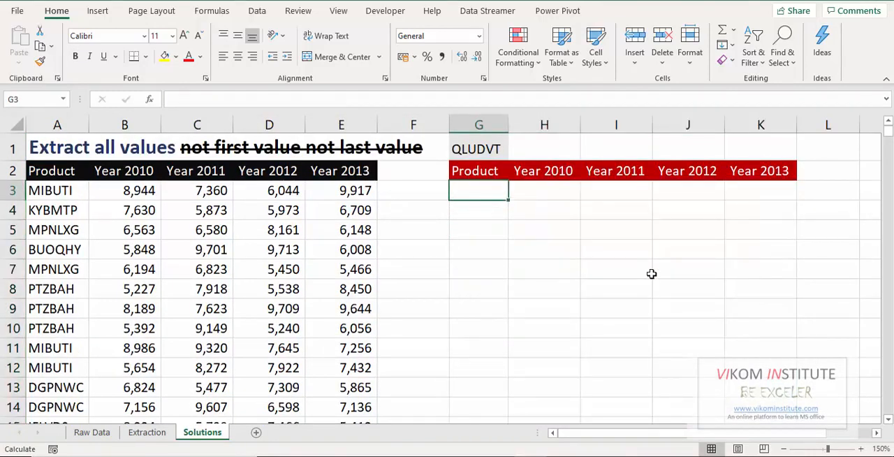
pyautogui.write('=')
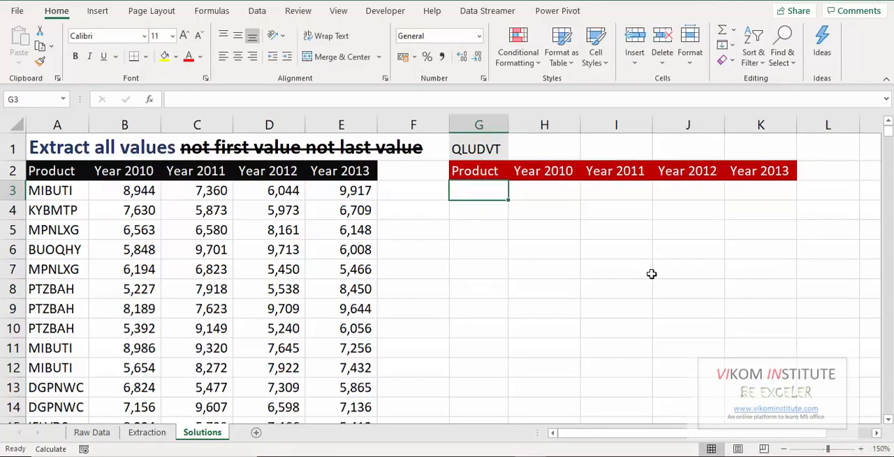
pyautogui.write('=')
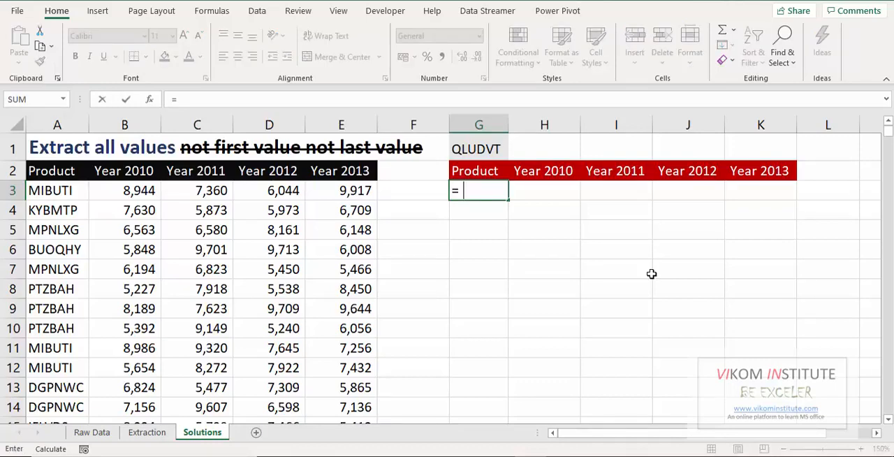
pyautogui.write('filter')
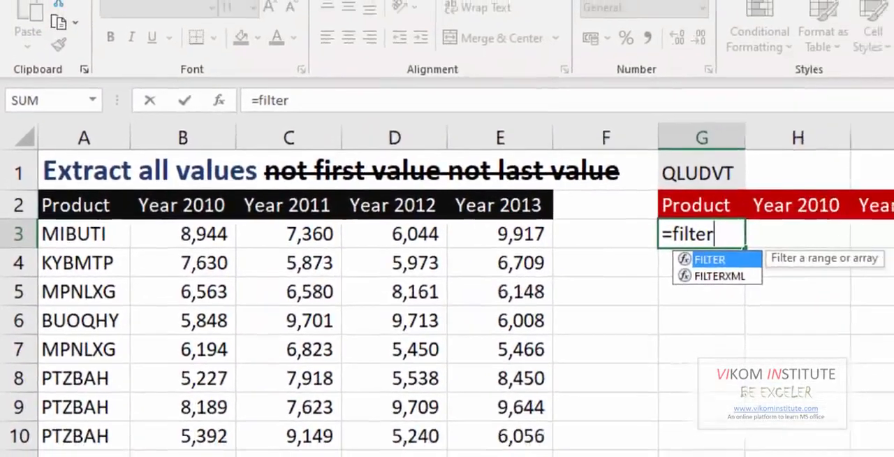
pyautogui.press('Tab')
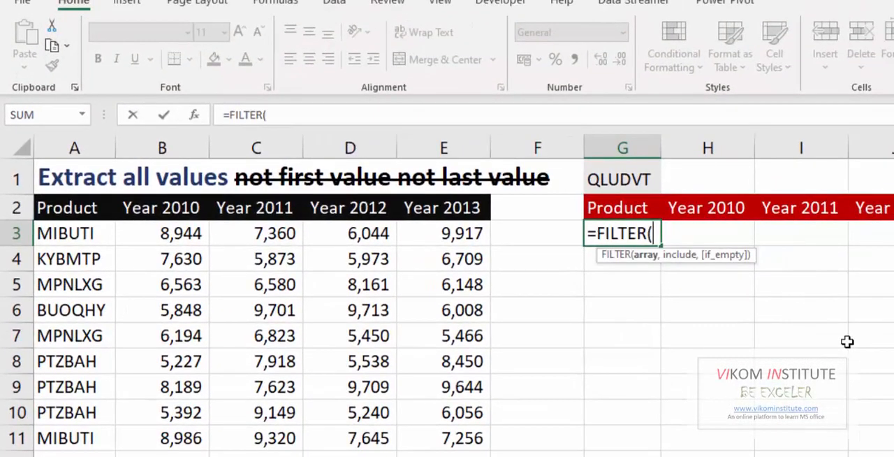
# Set the FILTER array argument to the whole data table as the absolute range $A$2:$E$1002.
pyautogui.press('Up')
pyautogui.press('Left')
pyautogui.press('Left')
pyautogui.press('Left')
pyautogui.press('Left')
pyautogui.press('Left')
pyautogui.press('Left')
pyautogui.hotkey('shift', 'Right')
pyautogui.hotkey('shift', 'Right')
pyautogui.hotkey('shift', 'Right')
pyautogui.hotkey('shift', 'Right')
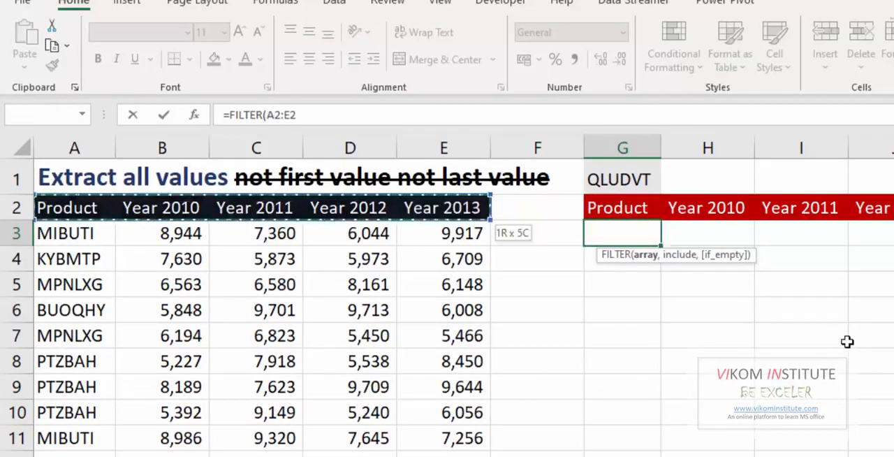
pyautogui.hotkey('ctrl', 'shift', 'Down')
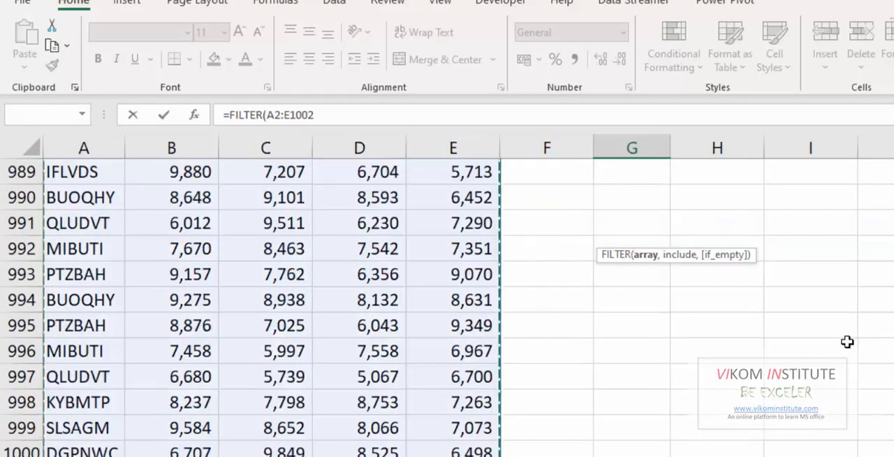
pyautogui.press('F4')
pyautogui.write(',')
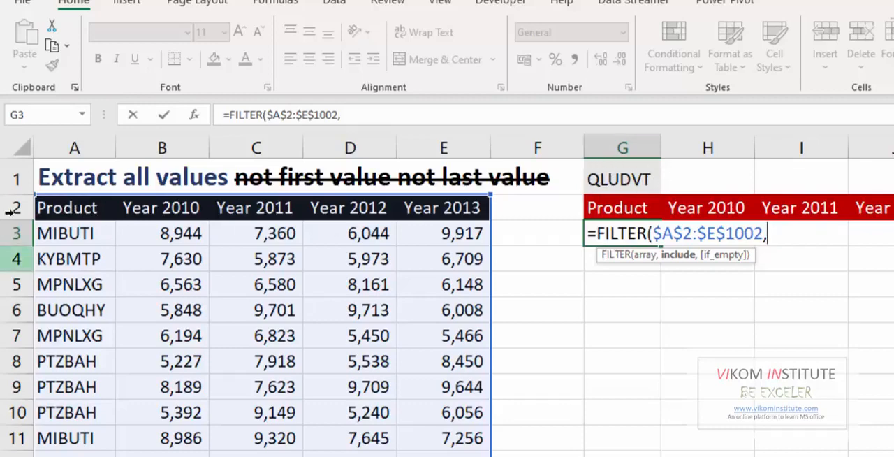
# Set the FILTER include argument to match the Product column against the selected product, $A$2:$A$1002=G1.
pyautogui.click(63, 207)
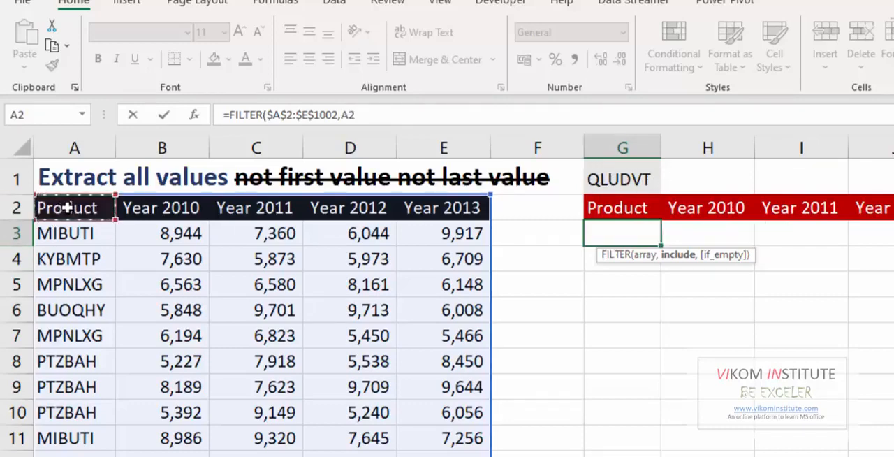
pyautogui.hotkey('ctrl', 'shift', 'Down')
pyautogui.press('F4')
pyautogui.write('=')
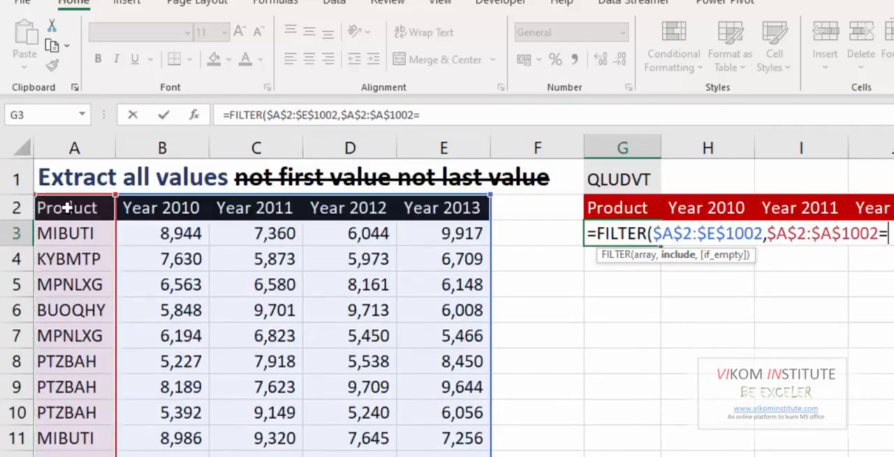
pyautogui.click(619, 179)
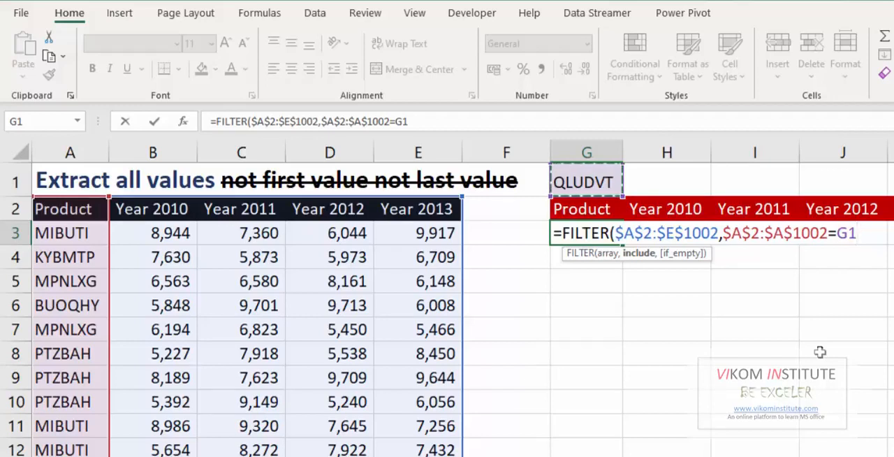
# Complete the FILTER formula with an empty string "" as the if_empty argument and enter it in G3.
pyautogui.write(',')
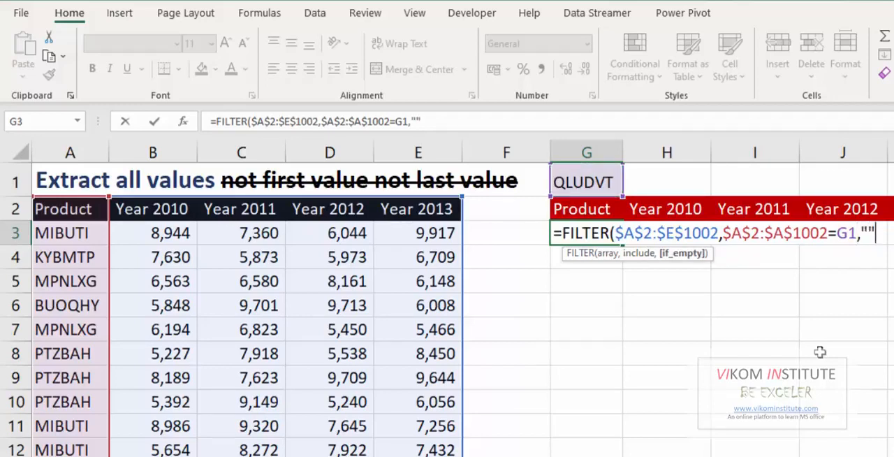
pyautogui.write('"")')
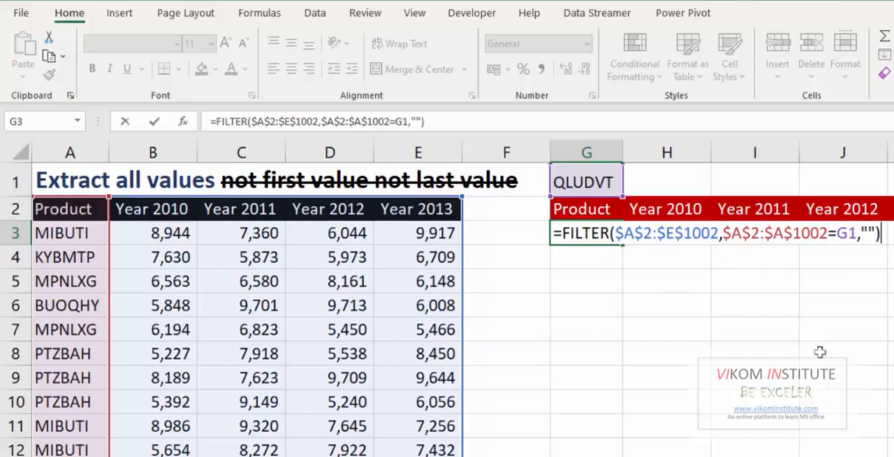
pyautogui.press('Return')
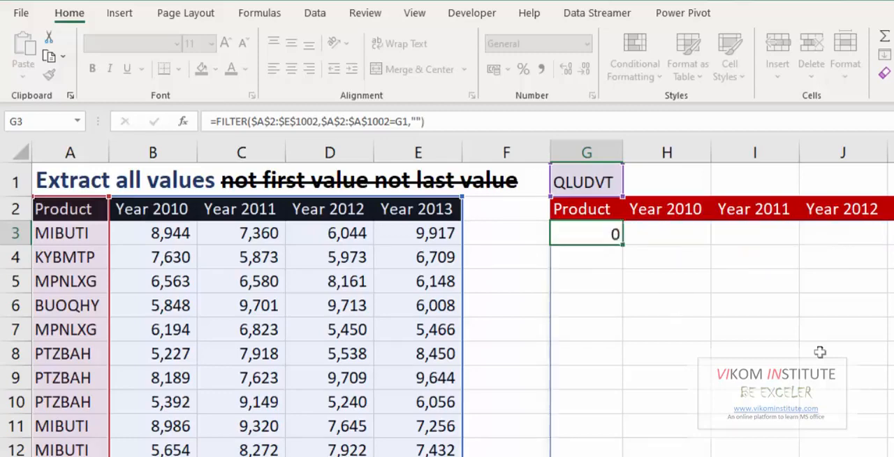
pyautogui.press('Up')
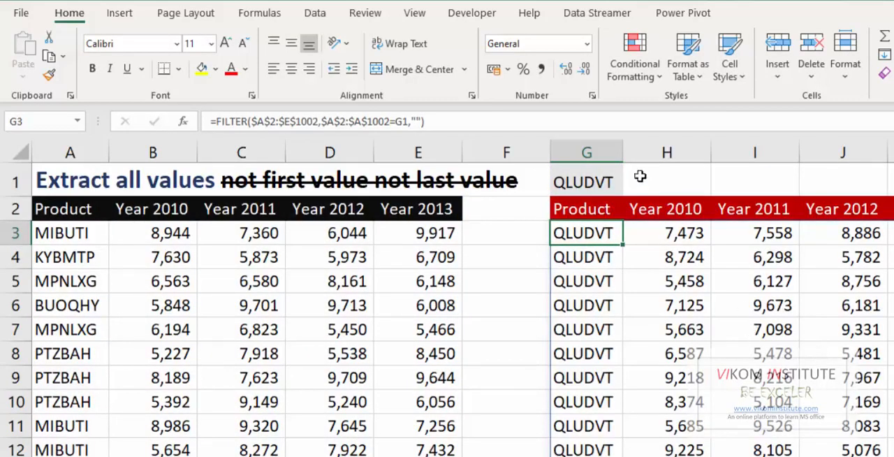
# Check the extent of the extracted Product column from G3 down and return to cell G1.
pyautogui.click(602, 183)
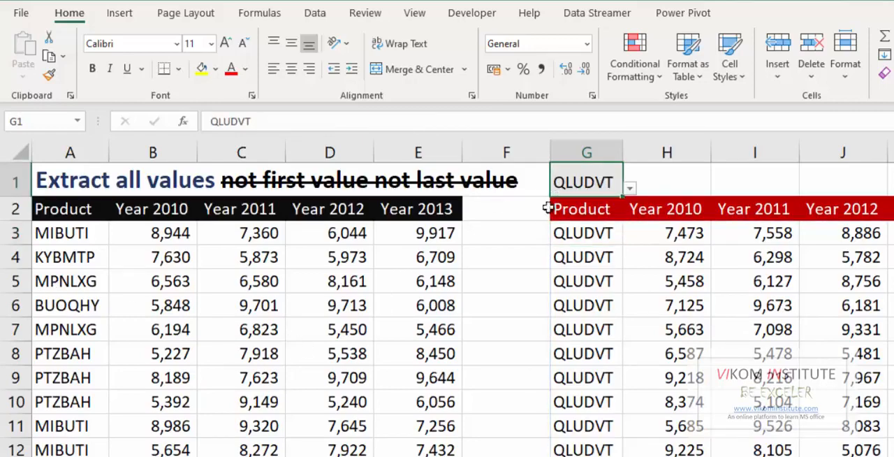
pyautogui.click(571, 231)
pyautogui.hotkey('ctrl', 'shift', 'Down')
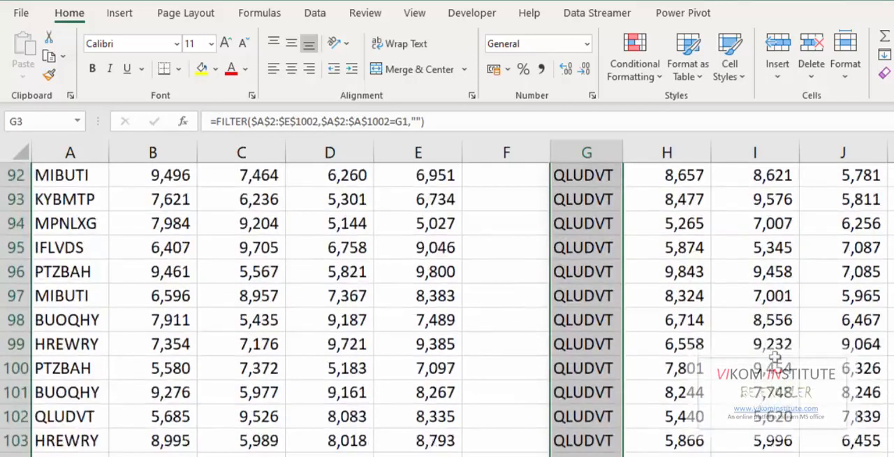
pyautogui.hotkey('ctrl', 'Up')
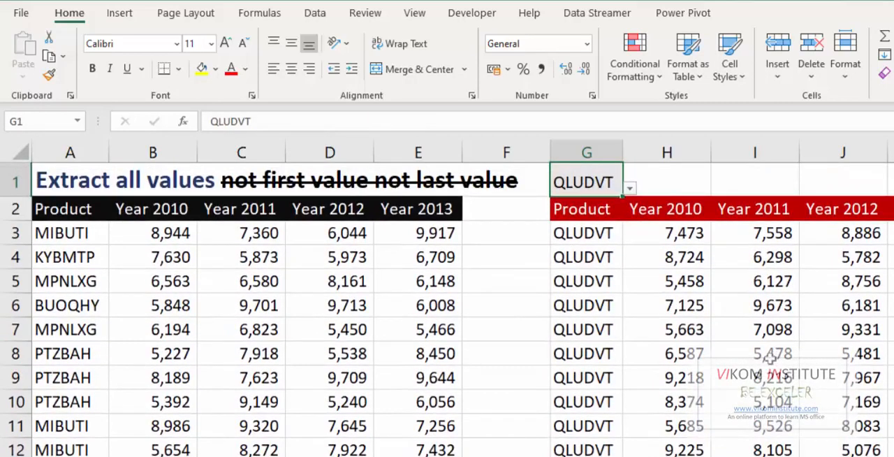
# Choose PTZBAH as the product in G1 and check the extracted rows from G3 down.
pyautogui.click(628, 187)
pyautogui.click(555, 239)
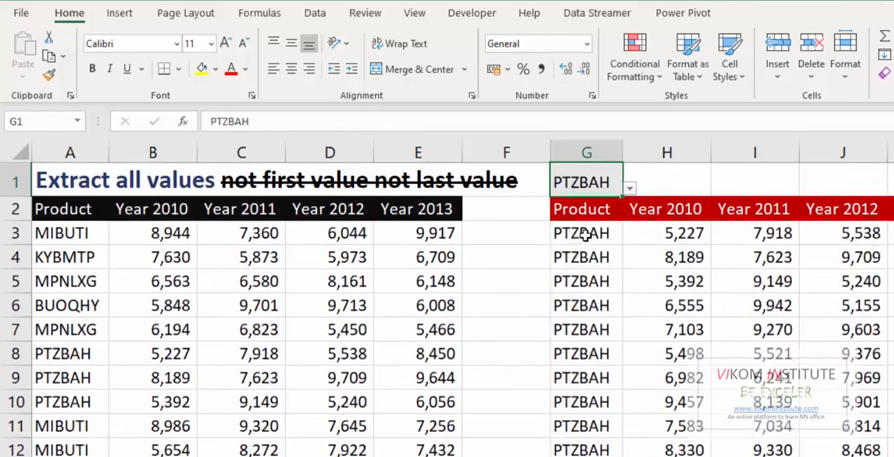
pyautogui.click(569, 239)
pyautogui.hotkey('ctrl', 'shift', 'Down')
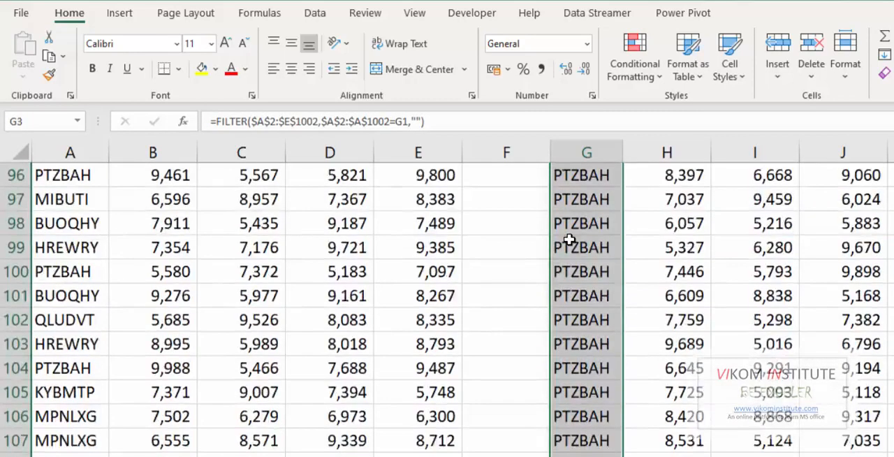
pyautogui.hotkey('ctrl', 'Up')
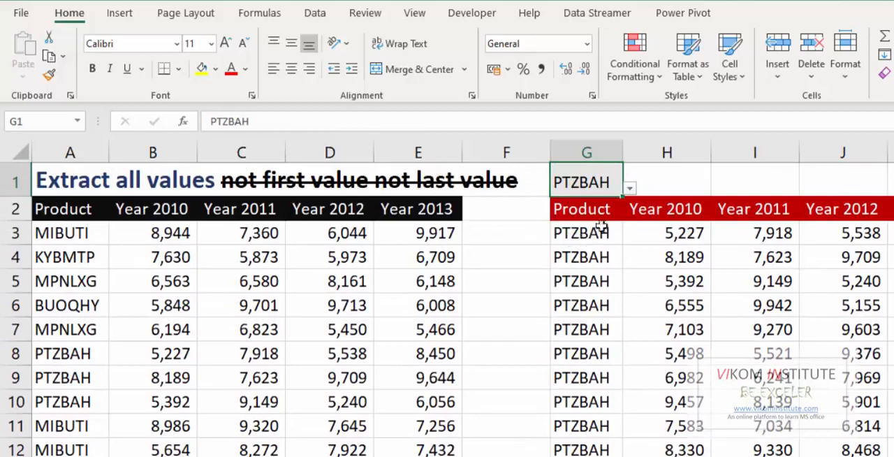
# Choose MPNLXG as the product in G1 and select the FILTER formula cell G3.
pyautogui.click(630, 189)
pyautogui.scroll(1, 624, 234)
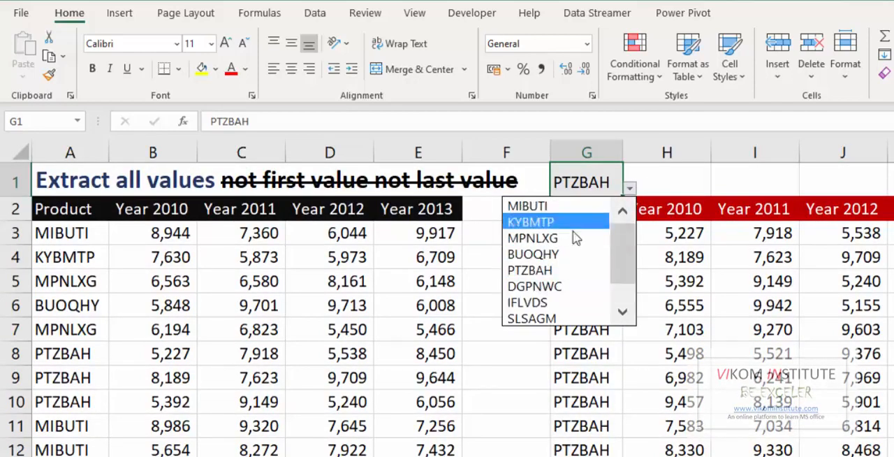
pyautogui.click(575, 238)
pyautogui.click(591, 233)
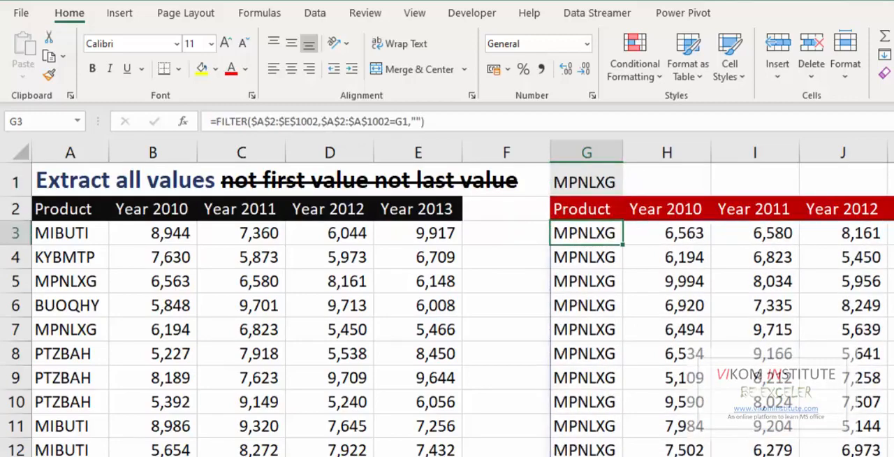
# Clear the FILTER formula and its extracted results from G3 onward and return to G3.
pyautogui.hotkey('ctrl', 'shift', 'Right')
pyautogui.hotkey('ctrl', 'shift', 'Down')
pyautogui.press('Delete')
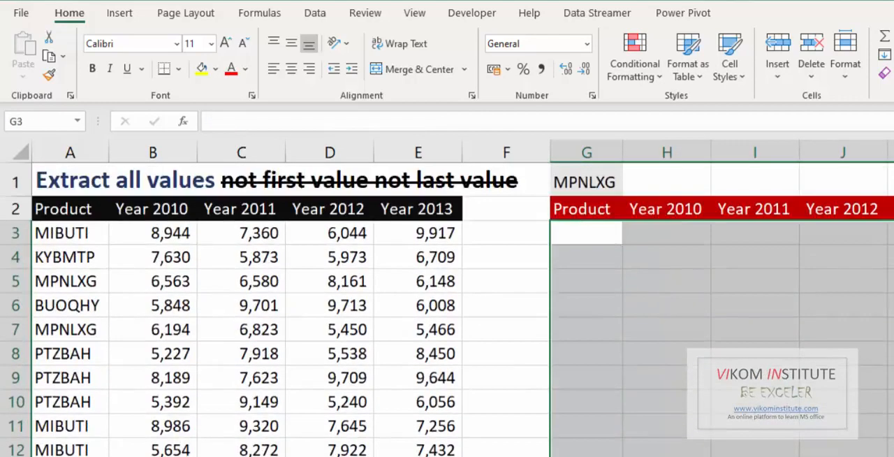
pyautogui.press('Up')
pyautogui.press('Down')
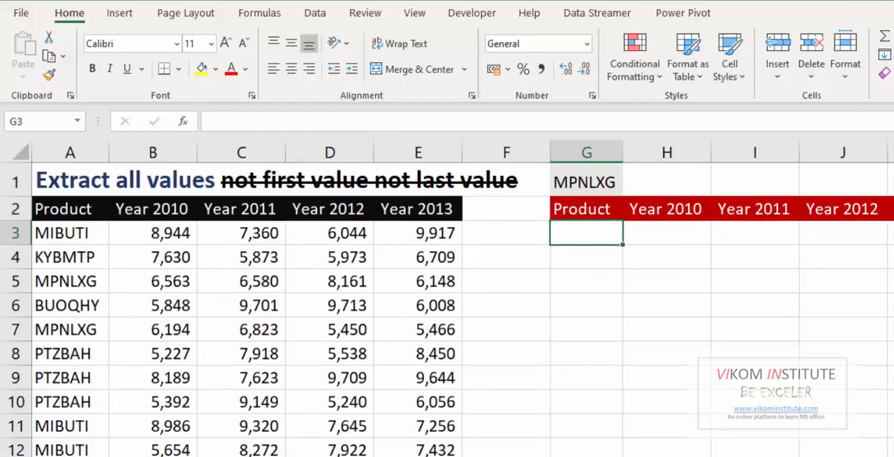
# Sort the data table A2:E1002 by the Product column in ascending order.
pyautogui.press('Left')
pyautogui.press('Up')
pyautogui.press('Left')
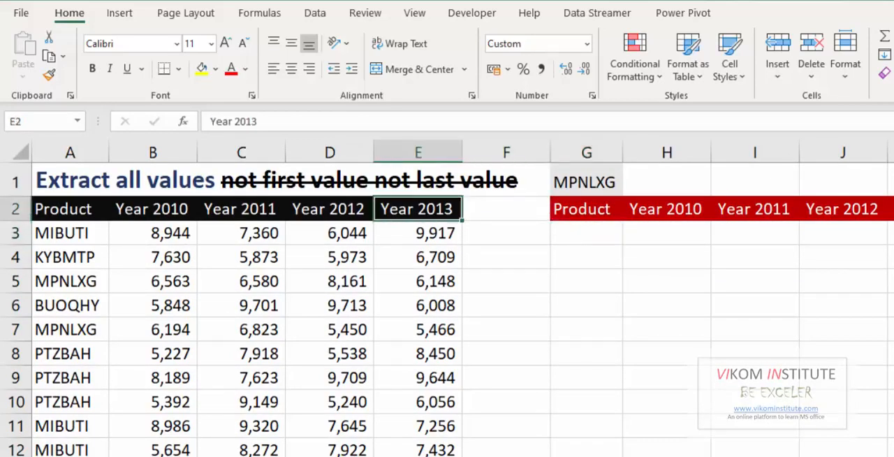
pyautogui.press('Left')
pyautogui.press('Left')
pyautogui.press('Left')
pyautogui.press('Left')
pyautogui.hotkey('ctrl', 'shift', 'Right')
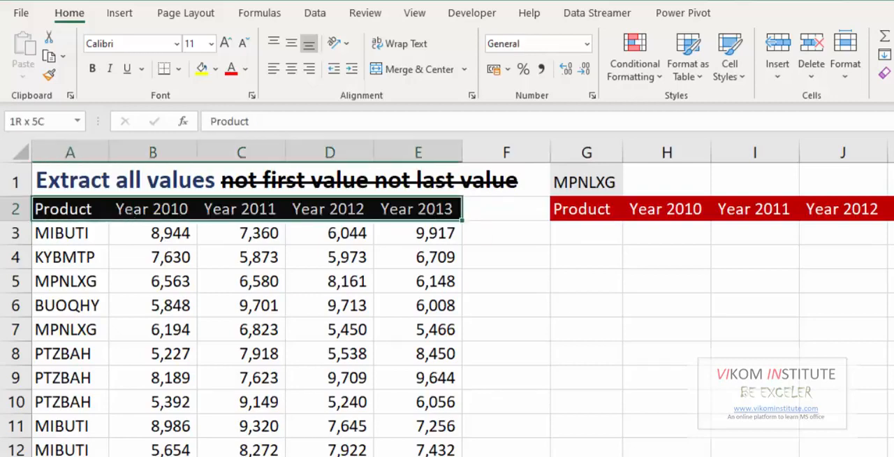
pyautogui.hotkey('ctrl', 'shift', 'Down')
pyautogui.hotkey('ctrl', 'Home')
pyautogui.press('Down')
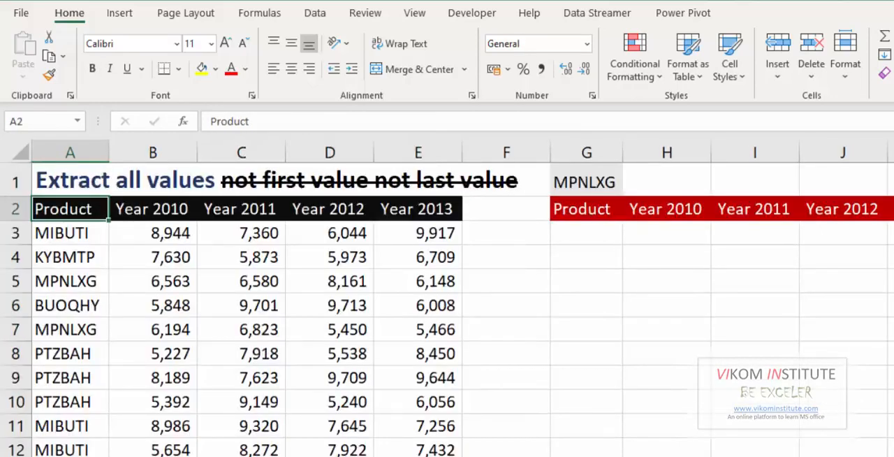
pyautogui.hotkey('ctrl', 'shift', 'Right')
pyautogui.hotkey('ctrl', 'shift', 'Down')
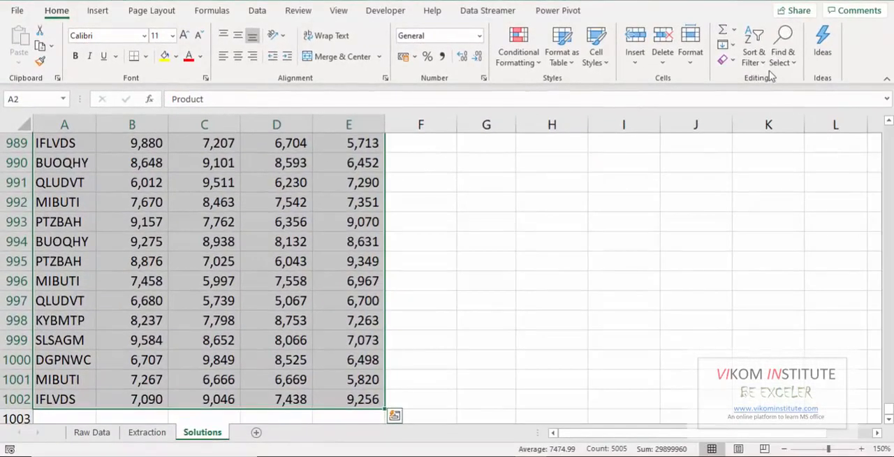
pyautogui.click(762, 72)
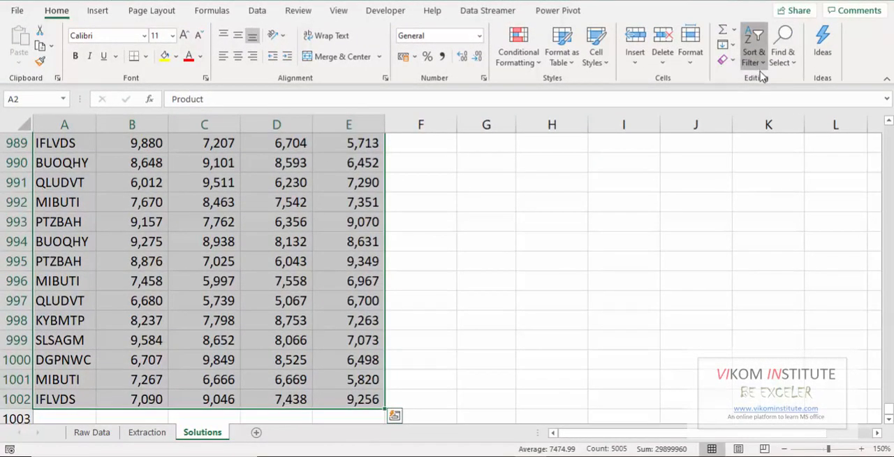
pyautogui.click(763, 80)
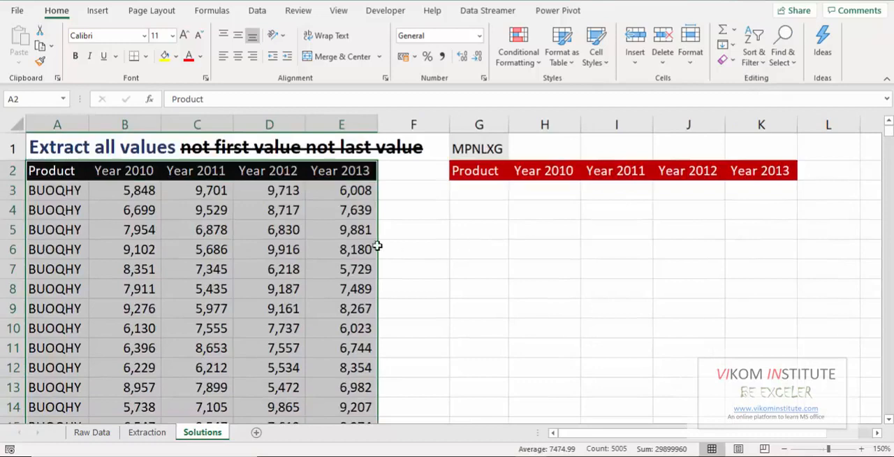
pyautogui.click(67, 210)
pyautogui.click(481, 196)
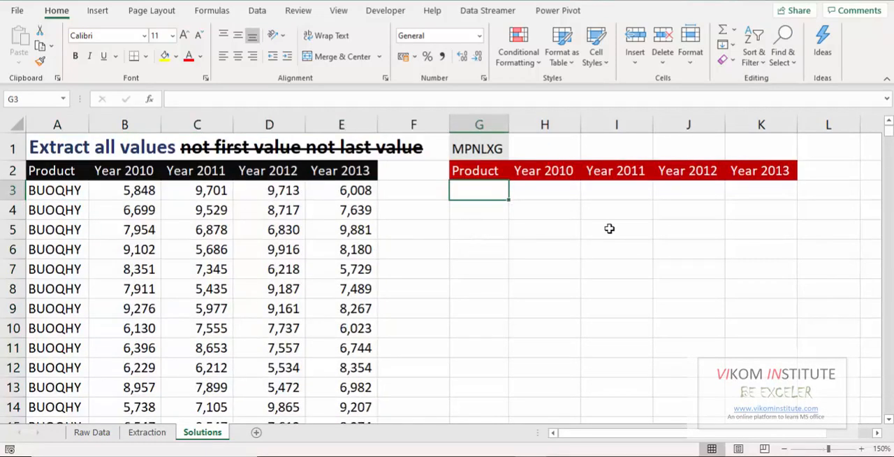
pyautogui.write('=')
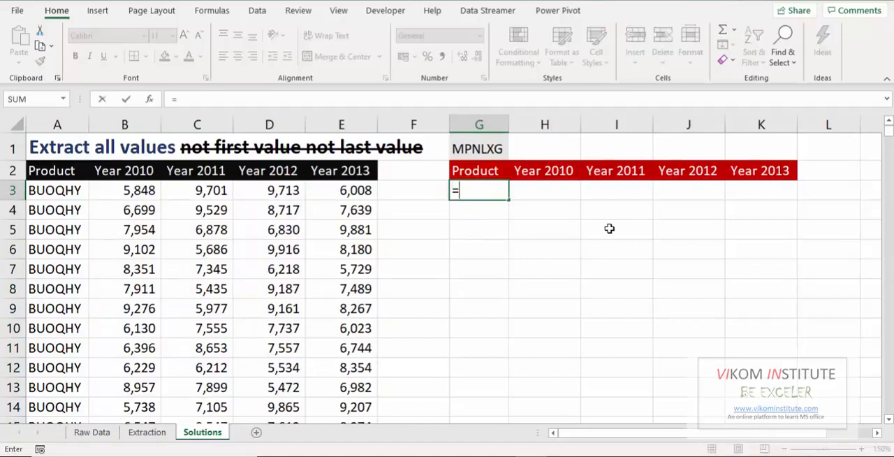
pyautogui.press('Escape')
# Copy the product in G1 and search the sheet for it starting from A2.
pyautogui.press('Up')
pyautogui.press('Up')
pyautogui.hotkey('ctrl', 'c')
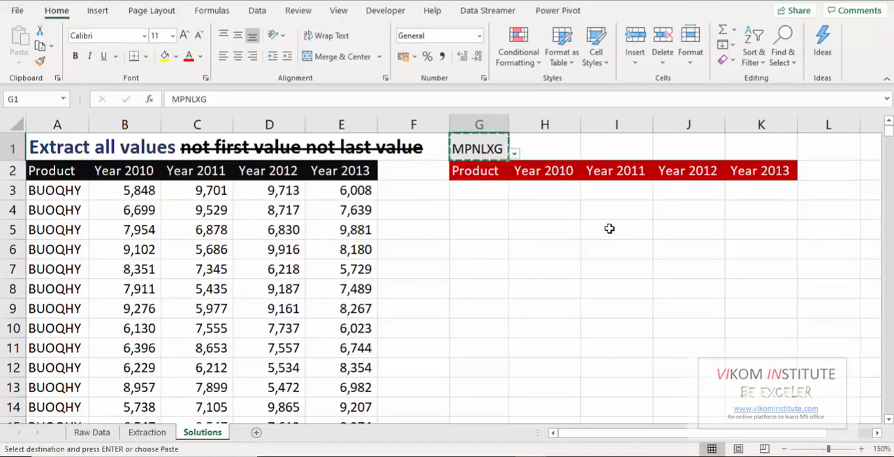
pyautogui.hotkey('ctrl', 'Left')
pyautogui.press('Down')
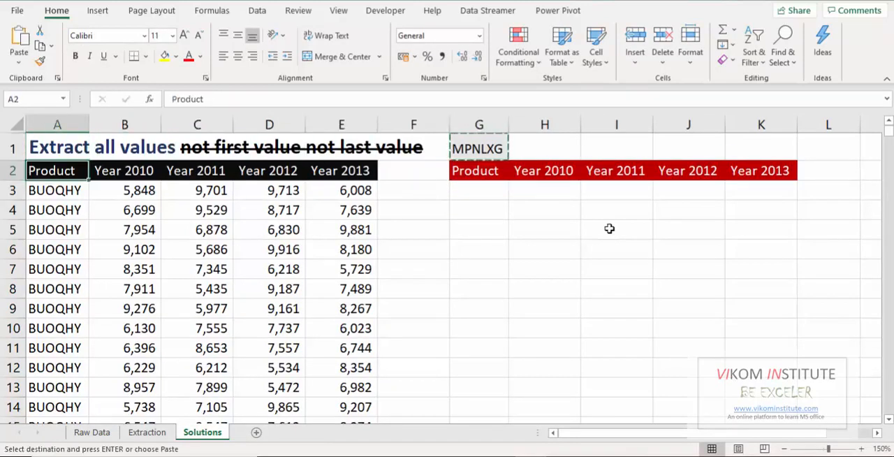
pyautogui.hotkey('ctrl', 'f')
pyautogui.hotkey('ctrl', 'v')
pyautogui.press('Return')
pyautogui.press('Escape')
pyautogui.press('Left')
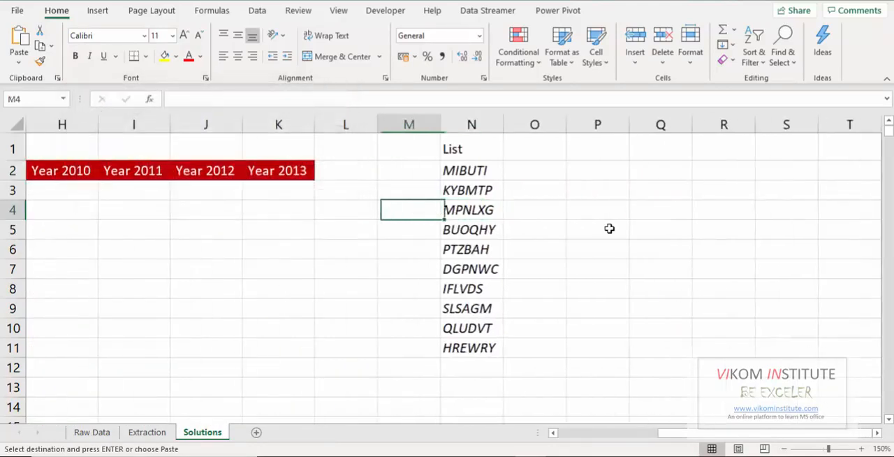
# Search only the Product column A2:A1002 for the first occurrence of the copied product.
pyautogui.press('Left')
pyautogui.hotkey('ctrl', 'Left')
pyautogui.hotkey('ctrl', 'Left')
pyautogui.press('Up')
pyautogui.press('Up')
pyautogui.hotkey('ctrl', 'shift', 'Down')
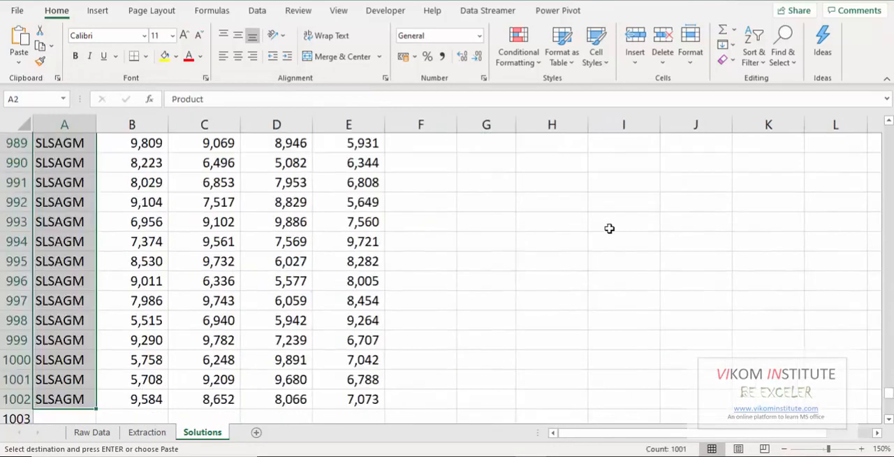
pyautogui.hotkey('ctrl', 'f')
pyautogui.press('Return')
pyautogui.press('Escape')
pyautogui.press('Down')
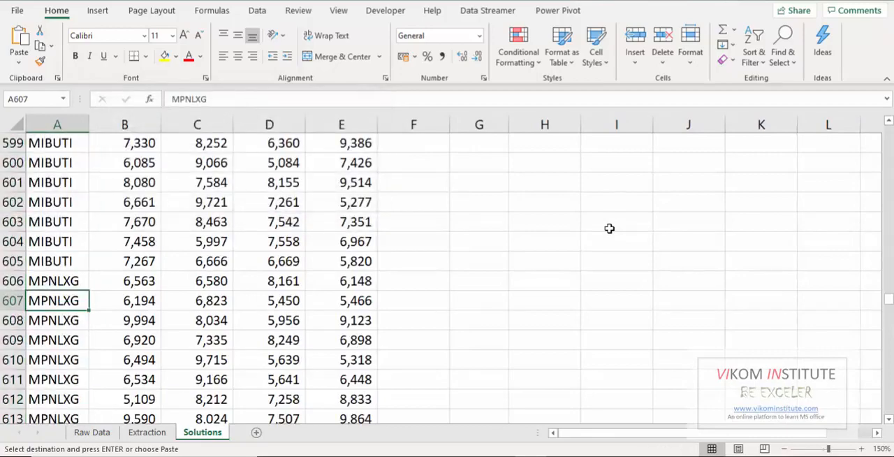
# Select the Product cells from the first MPNLXG row up to A3 to examine its row position.
pyautogui.press('Up')
pyautogui.hotkey('ctrl', 'shift', 'Up')
pyautogui.hotkey('shift', 'Down')
pyautogui.hotkey('shift', 'Down')
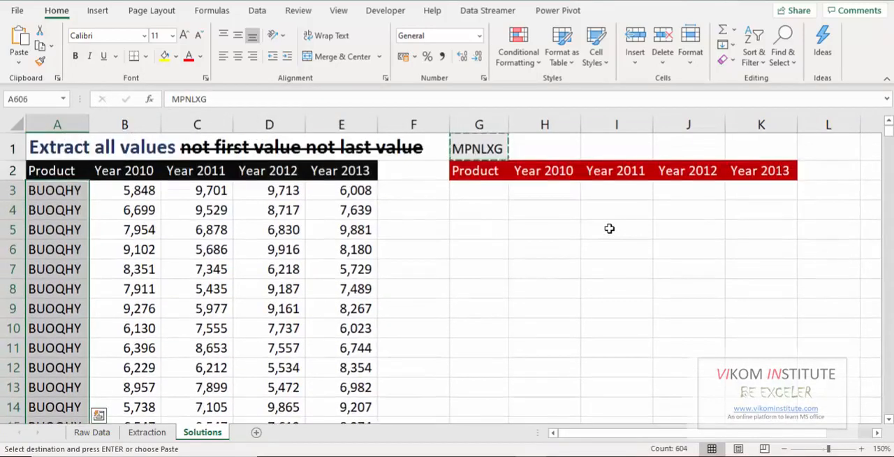
pyautogui.press('Right')
pyautogui.press('Right')
pyautogui.press('Right')
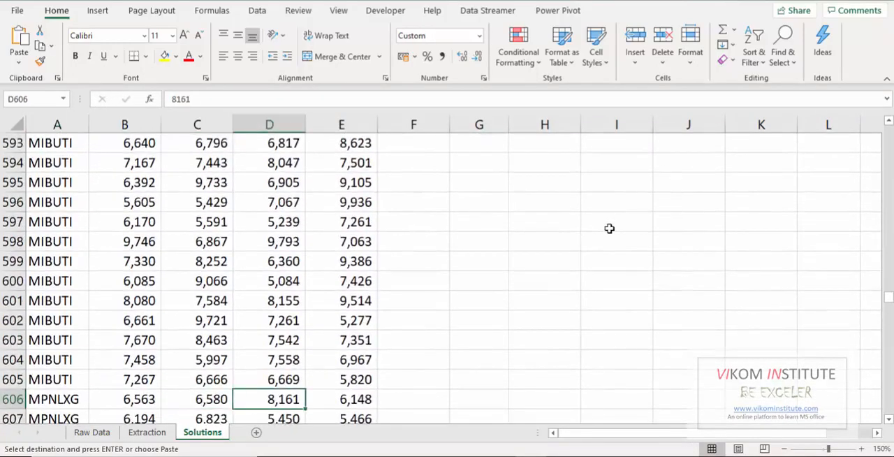
# Start a MATCH formula in G3 with the absolute reference $G$1 as the lookup value.
pyautogui.hotkey('ctrl', 'Up')
pyautogui.press('Down')
pyautogui.press('Right')
pyautogui.press('Right')
pyautogui.press('Right')
pyautogui.press('Right')
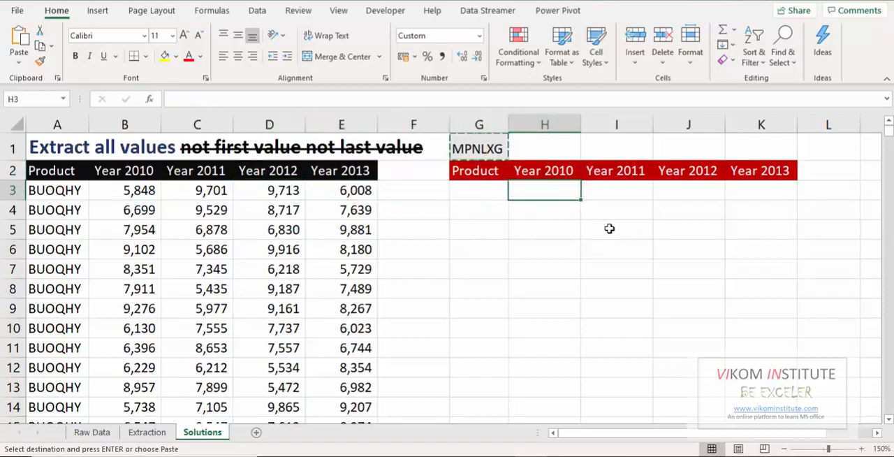
pyautogui.press('Escape')
pyautogui.press('Left')
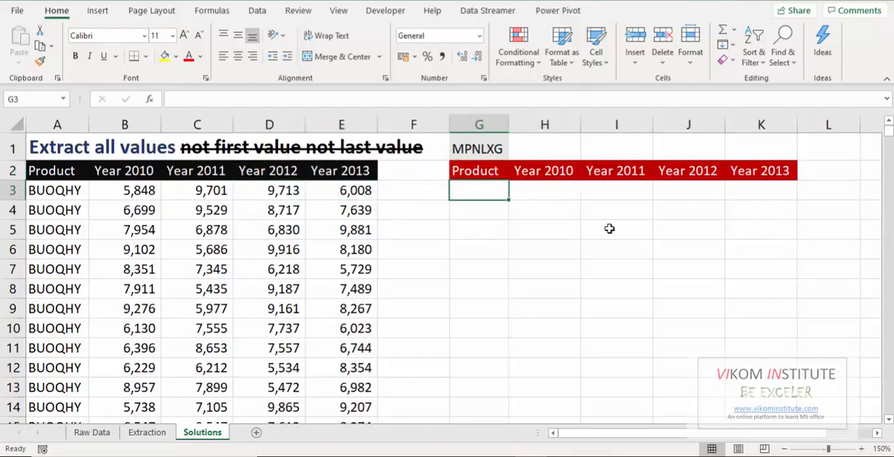
pyautogui.write('=match')
pyautogui.press('Tab')
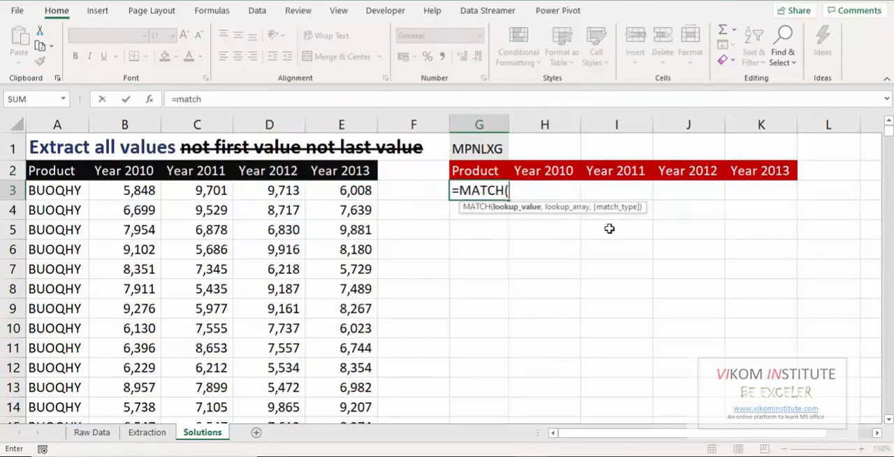
pyautogui.press('Up')
pyautogui.press('Up')
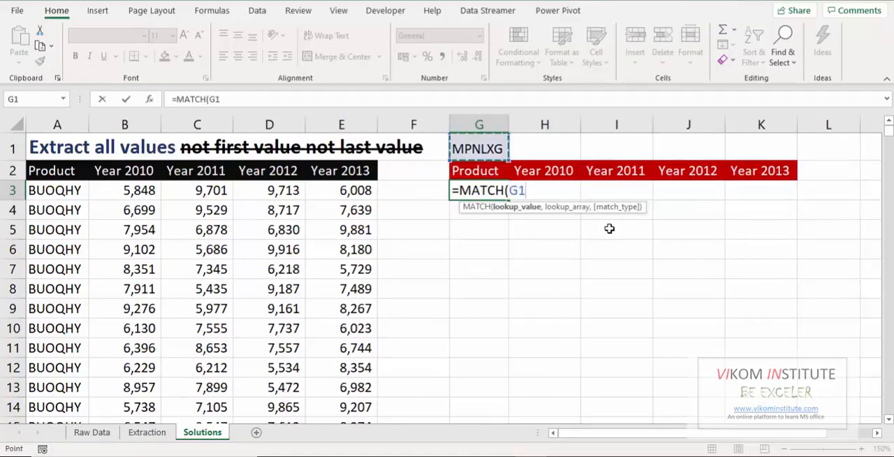
pyautogui.press('F4')
pyautogui.write(',')
# Set the absolute Product range $A$2:$A$1002 as the MATCH lookup array.
pyautogui.press('Left')
pyautogui.press('Left')
pyautogui.press('Left')
pyautogui.press('Left')
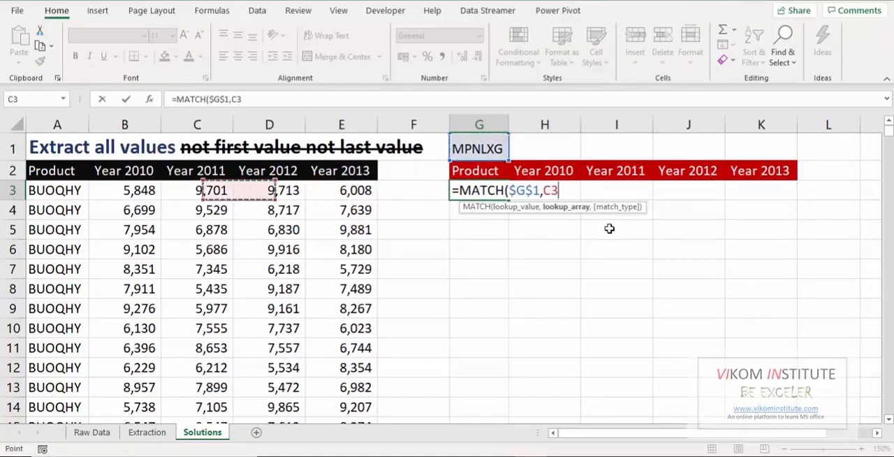
pyautogui.press('Left')
pyautogui.press('Up')
pyautogui.press('Left')
pyautogui.hotkey('ctrl', 'shift', 'Down')
pyautogui.press('F4')
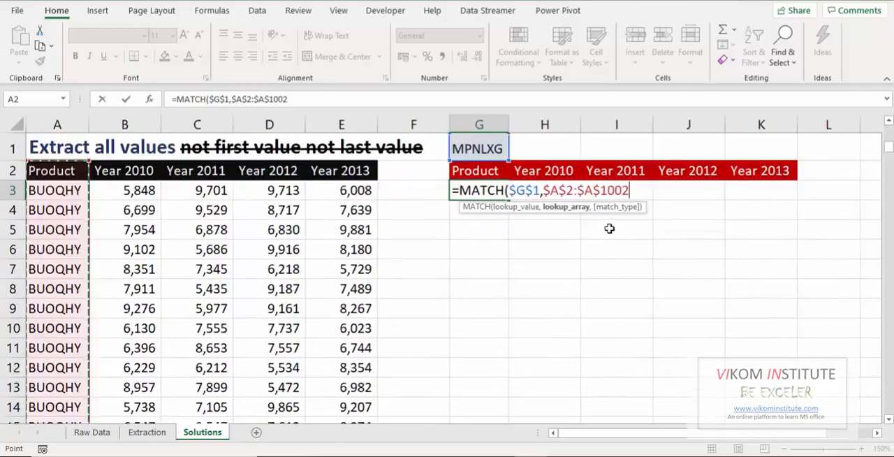
# Set the match type to 0 for an exact match and enter the MATCH formula in G3.
pyautogui.write(',')
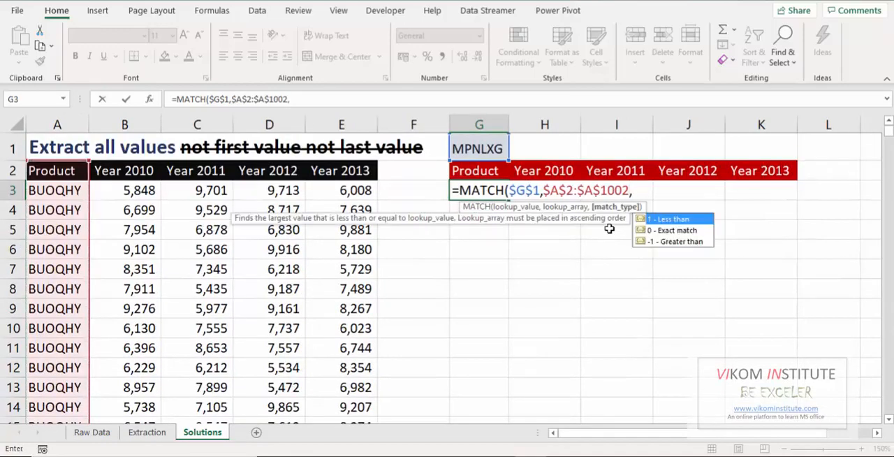
pyautogui.write('0)')
pyautogui.press('Return')
pyautogui.press('Up')
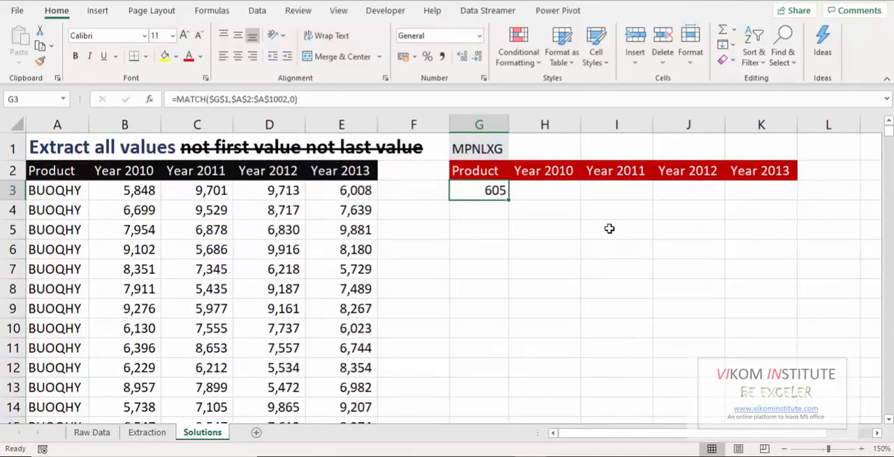
# Edit the G3 formula to insert an INDEX function in front of MATCH.
pyautogui.press('F2')
pyautogui.press('Left')
pyautogui.press('Left')
pyautogui.press('Left')
pyautogui.press('Left')
pyautogui.press('Left')
pyautogui.press('Left')
pyautogui.press('Left')
pyautogui.press('Left')
pyautogui.press('Left')
pyautogui.press('Left')
pyautogui.press('Left')
pyautogui.press('Left')
pyautogui.press('Left')
pyautogui.press('Left')
pyautogui.press('Left')
pyautogui.press('Left')
pyautogui.press('Left')
pyautogui.press('Left')
pyautogui.press('Left')
pyautogui.press('Left')
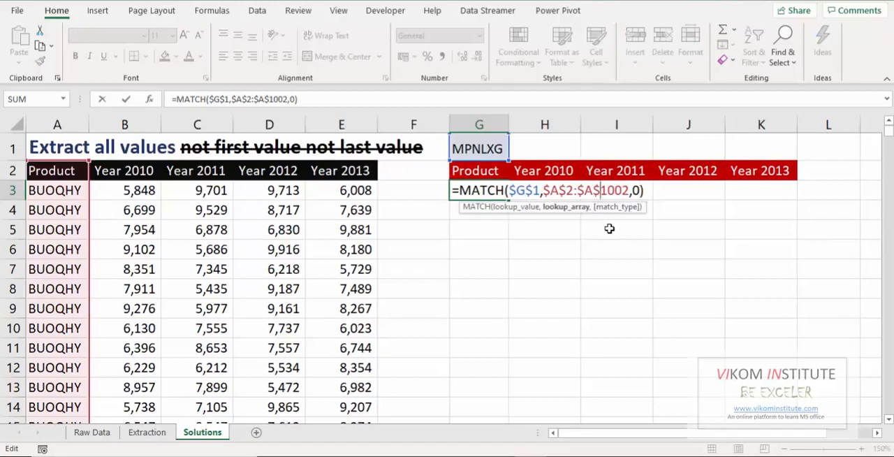
pyautogui.write('index')
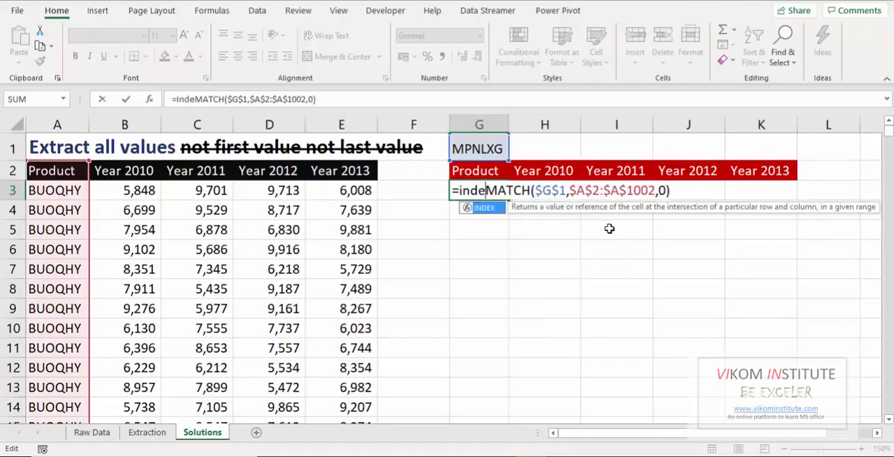
pyautogui.press('Tab')
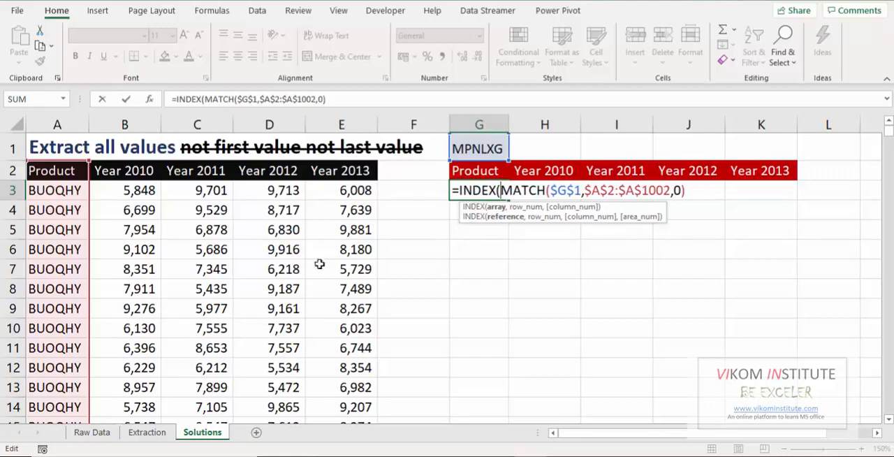
# Give INDEX the array $A$2:$A$1002 and column number 0, keeping MATCH as the row number, and enter the formula.
pyautogui.click(72, 178)
pyautogui.hotkey('ctrl', 'shift', 'Down')
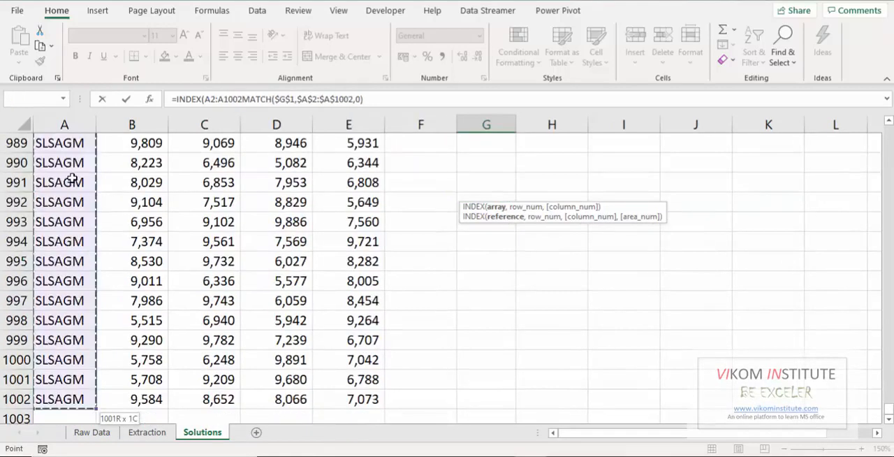
pyautogui.press('F4')
pyautogui.write(',0)')
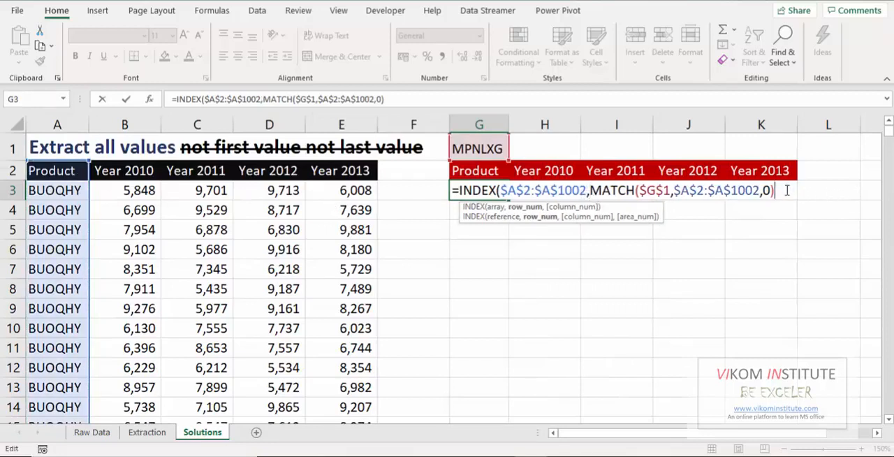
pyautogui.write(',0')
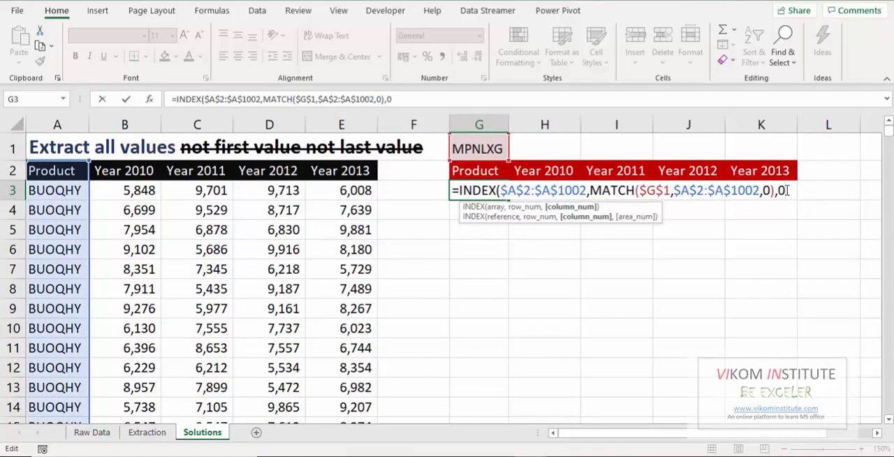
pyautogui.write(')')
pyautogui.hotkey('ctrl', 'Return')
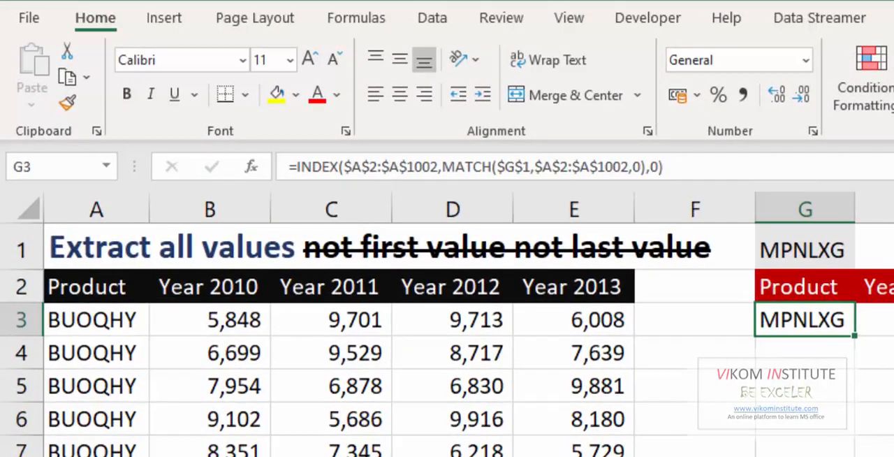
# Edit the G3 formula to insert an OFFSET function in front of INDEX.
pyautogui.press('F2')
pyautogui.press('Left')
pyautogui.press('Left')
pyautogui.press('Left')
pyautogui.press('Left')
pyautogui.press('Left')
pyautogui.press('Left')
pyautogui.press('Left')
pyautogui.press('Left')
pyautogui.press('Left')
pyautogui.press('Left')
pyautogui.press('Left')
pyautogui.press('Left')
pyautogui.press('Left')
pyautogui.press('Left')
pyautogui.press('Left')
pyautogui.press('Left')
pyautogui.press('Left')
pyautogui.press('Left')
pyautogui.press('Left')
pyautogui.press('Left')
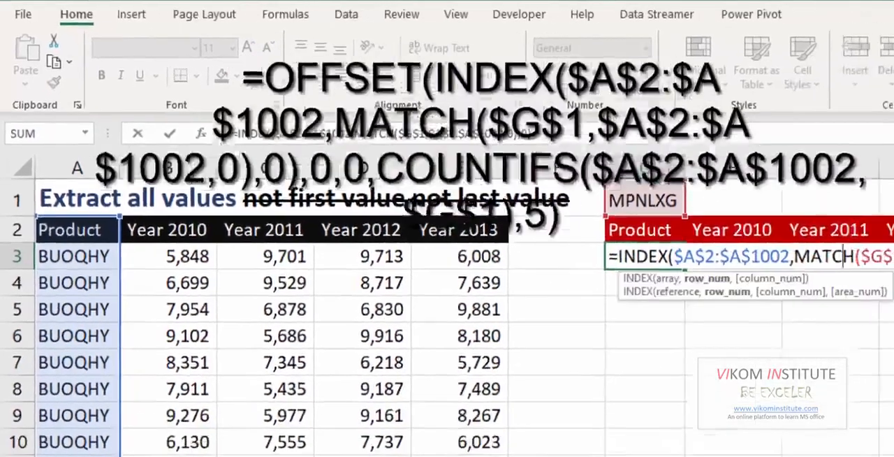
pyautogui.write('of')
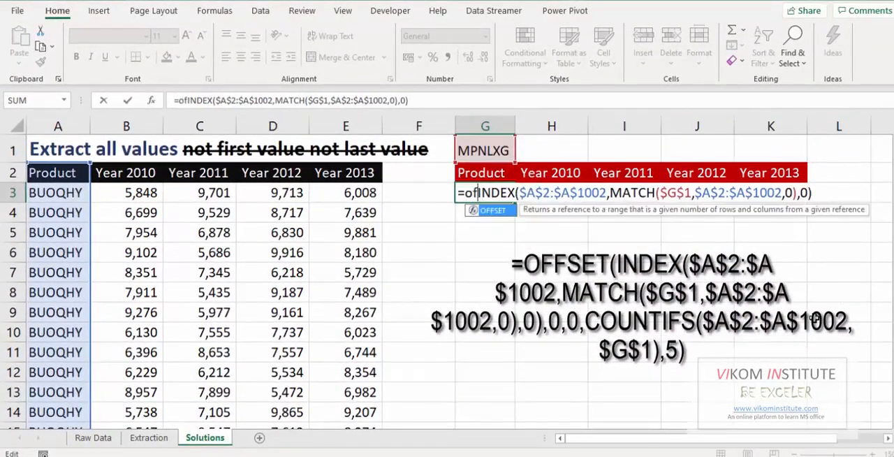
pyautogui.press('Tab')
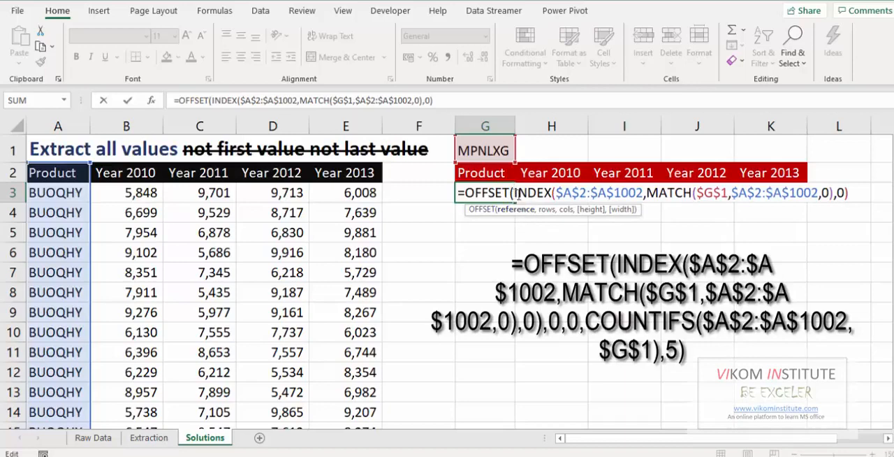
# Set the OFFSET rows and columns arguments in the G3 formula to 0 and 0.
pyautogui.click(861, 191)
pyautogui.write(',')
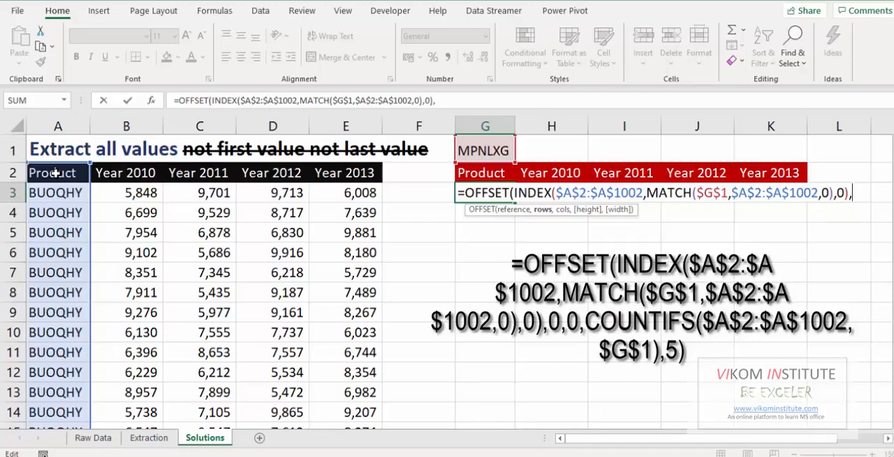
pyautogui.write(',')
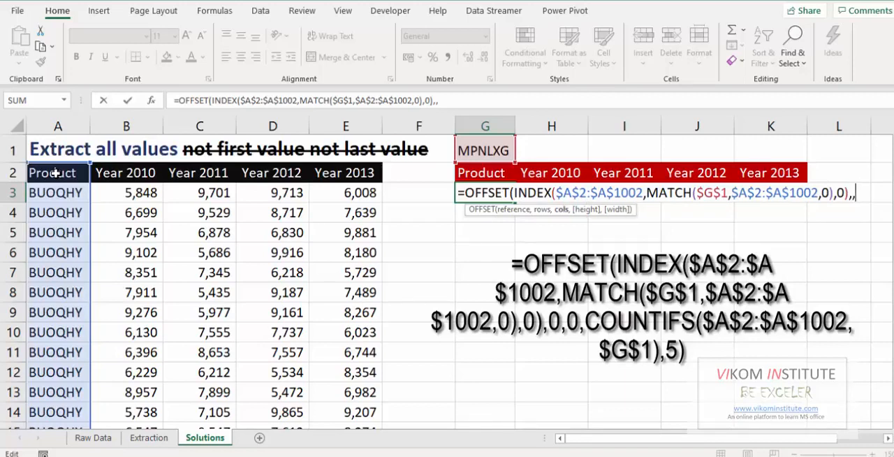
pyautogui.press('BackSpace')
pyautogui.write('0,0,')
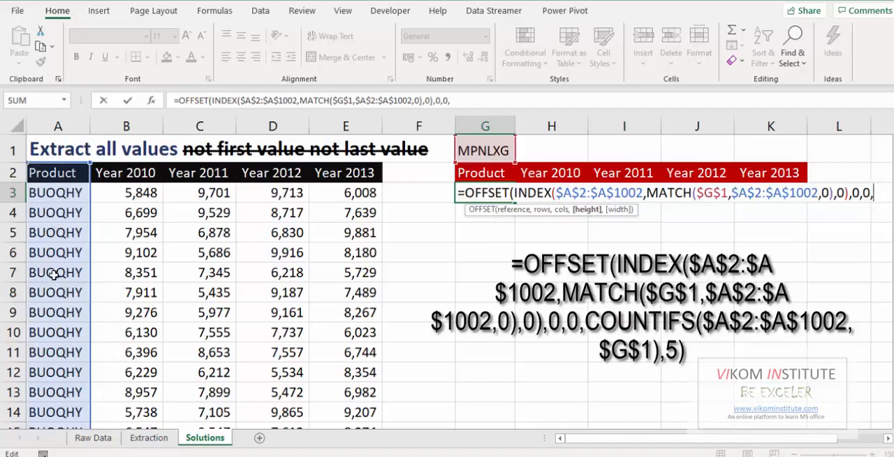
# Add COUNTIFS as the OFFSET height, with criteria range $A$2:$A$1002 and criterion $G$1.
pyautogui.write('cou')
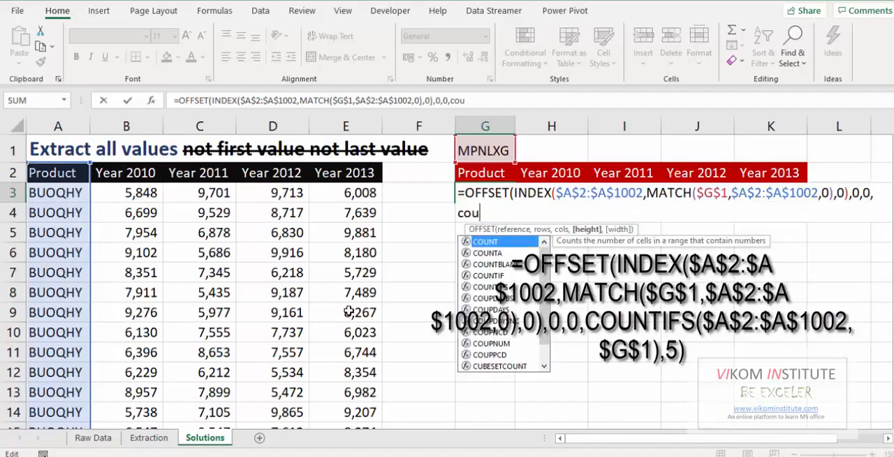
pyautogui.press('Down')
pyautogui.press('Down')
pyautogui.press('Down')
pyautogui.press('Down')
pyautogui.press('Tab')
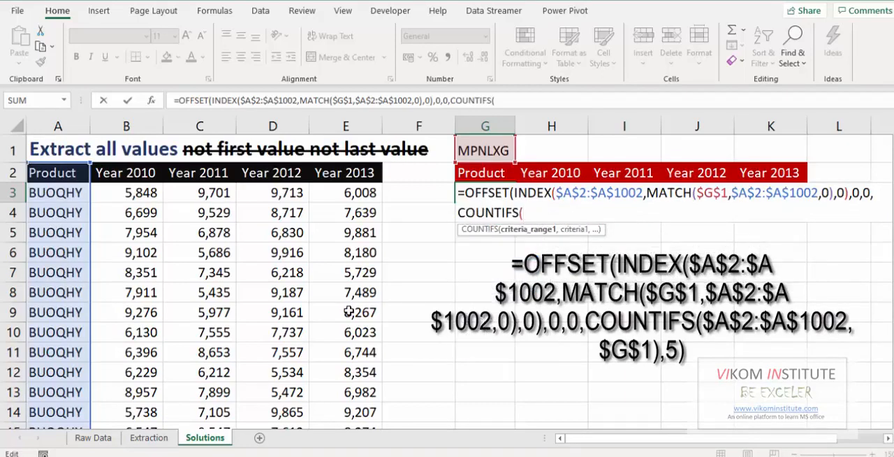
pyautogui.click(70, 172)
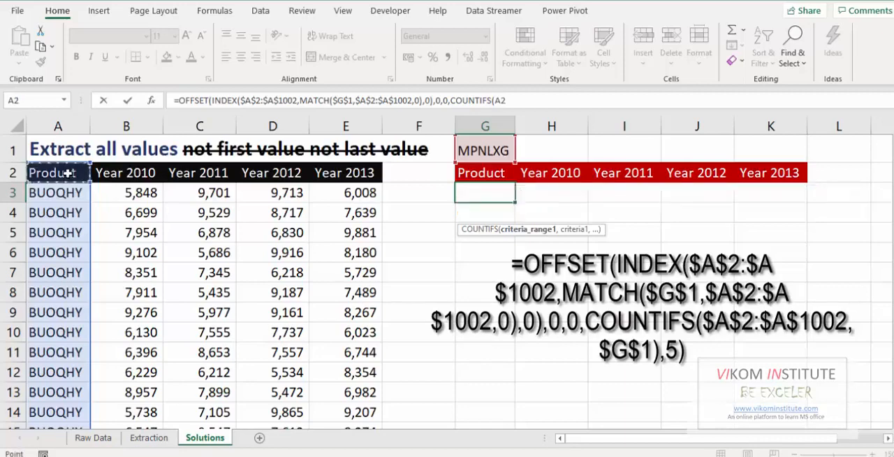
pyautogui.hotkey('ctrl', 'shift', 'Down')
pyautogui.press('F4')
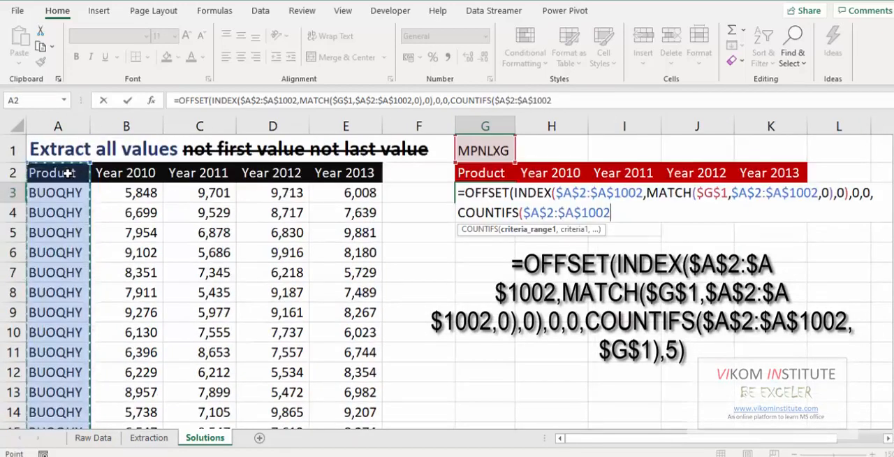
pyautogui.write(',')
pyautogui.click(465, 151)
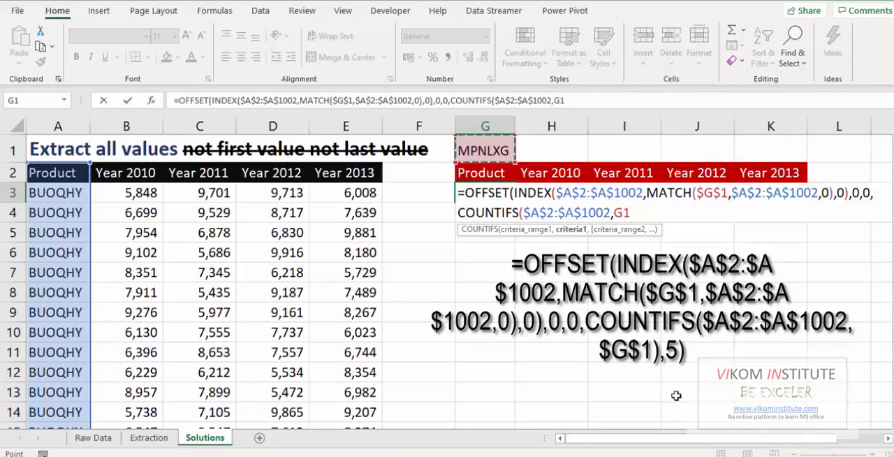
pyautogui.press('F4')
pyautogui.write(')')
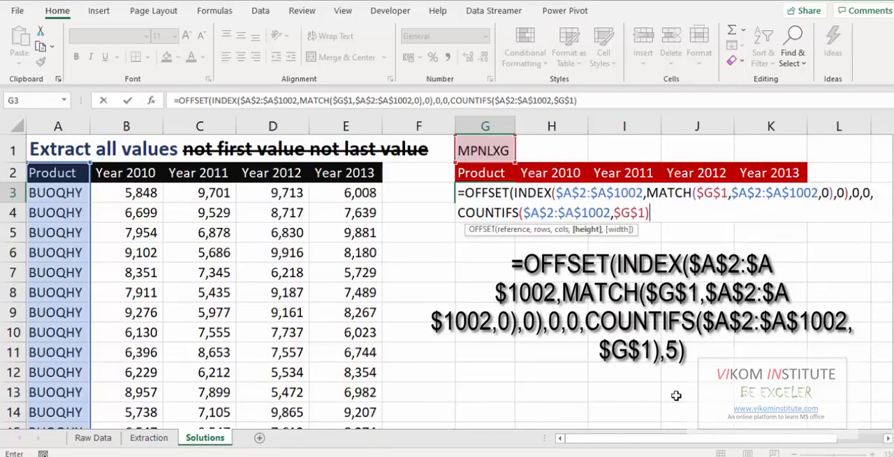
pyautogui.write(',')
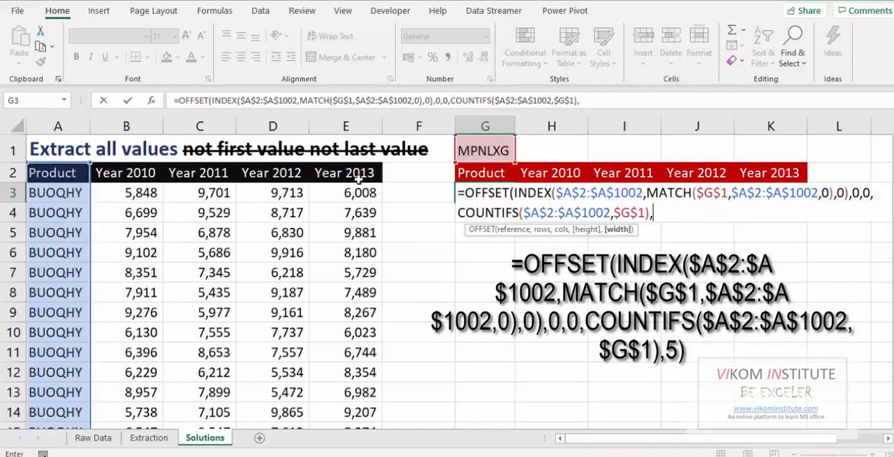
pyautogui.write('5)')
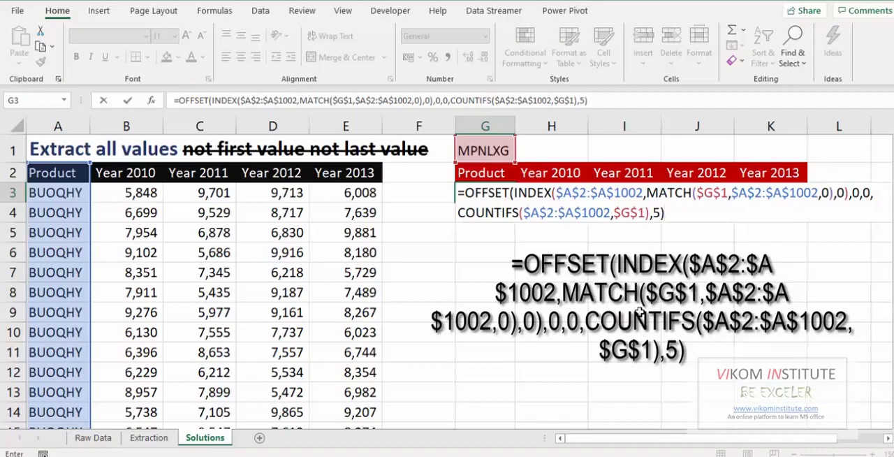
# Set the OFFSET width to 5, close the function and enter the G3 formula.
pyautogui.press('Return')
# Select the extracted product cells from G3 down to the last row to review the results.
pyautogui.press('Up')
pyautogui.press('Up')
pyautogui.press('Up')
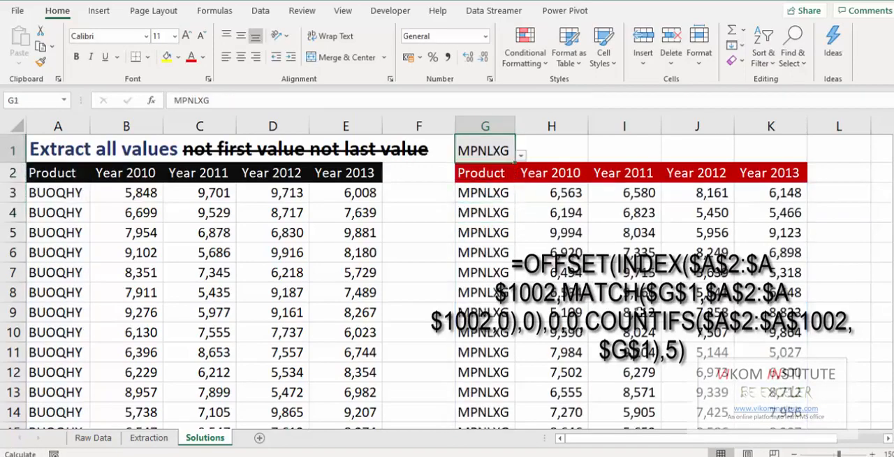
pyautogui.press('Down')
pyautogui.press('Down')
pyautogui.hotkey('ctrl', 'shift', 'Down')
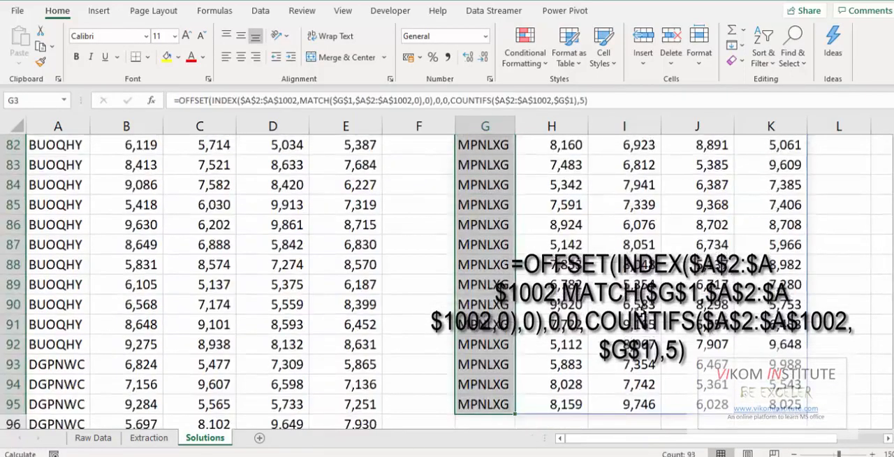
# Choose the product PTZBAH in G1 and check how far its extracted rows reach.
pyautogui.hotkey('ctrl', 'Up')
pyautogui.hotkey('alt', 'Down')
pyautogui.press('Down')
pyautogui.press('Down')
pyautogui.press('Return')
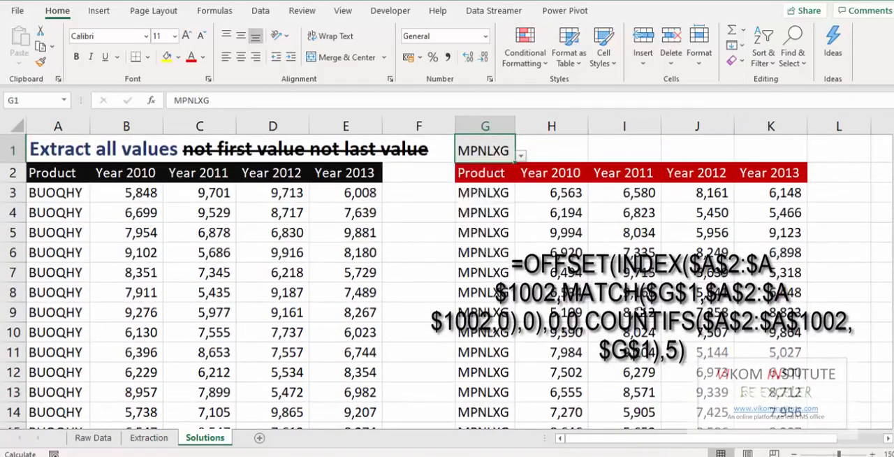
pyautogui.press('Down')
pyautogui.hotkey('ctrl', 'shift', 'Down')
# Choose the product SLSAGM in G1 and go to its first extracted row.
pyautogui.hotkey('ctrl', 'Up')
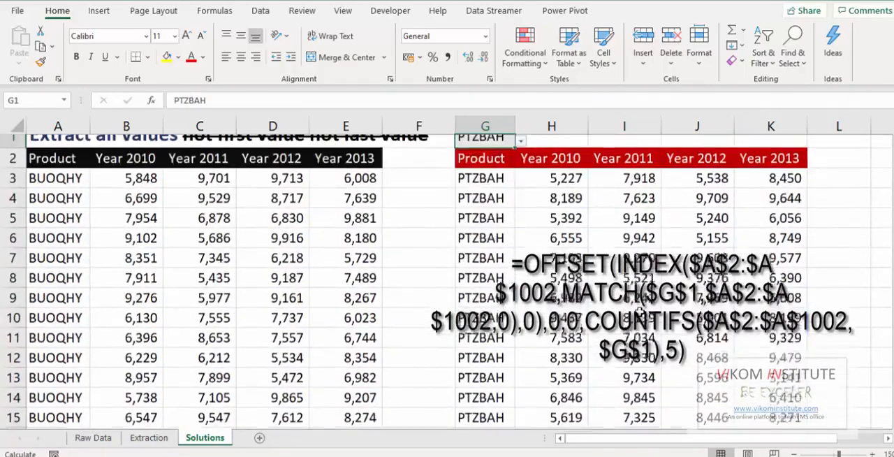
pyautogui.hotkey('alt', 'Down')
pyautogui.press('Down')
pyautogui.press('Down')
pyautogui.press('Down')
pyautogui.press('Return')
pyautogui.press('Down')
pyautogui.press('Down')
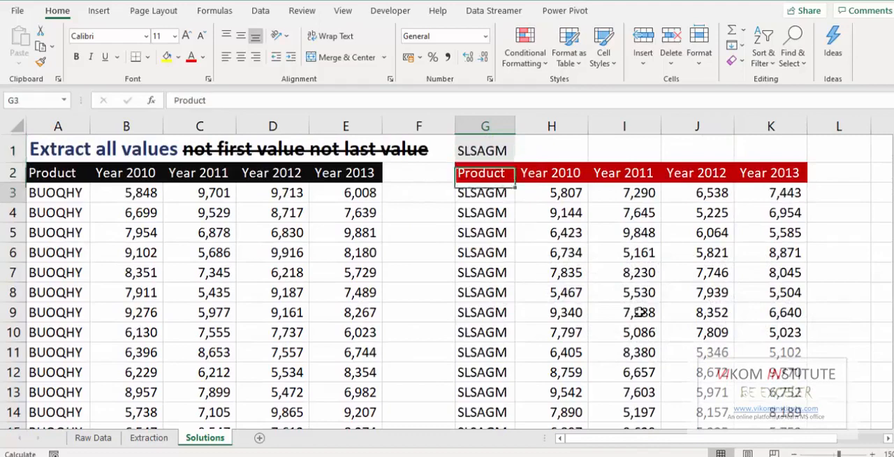